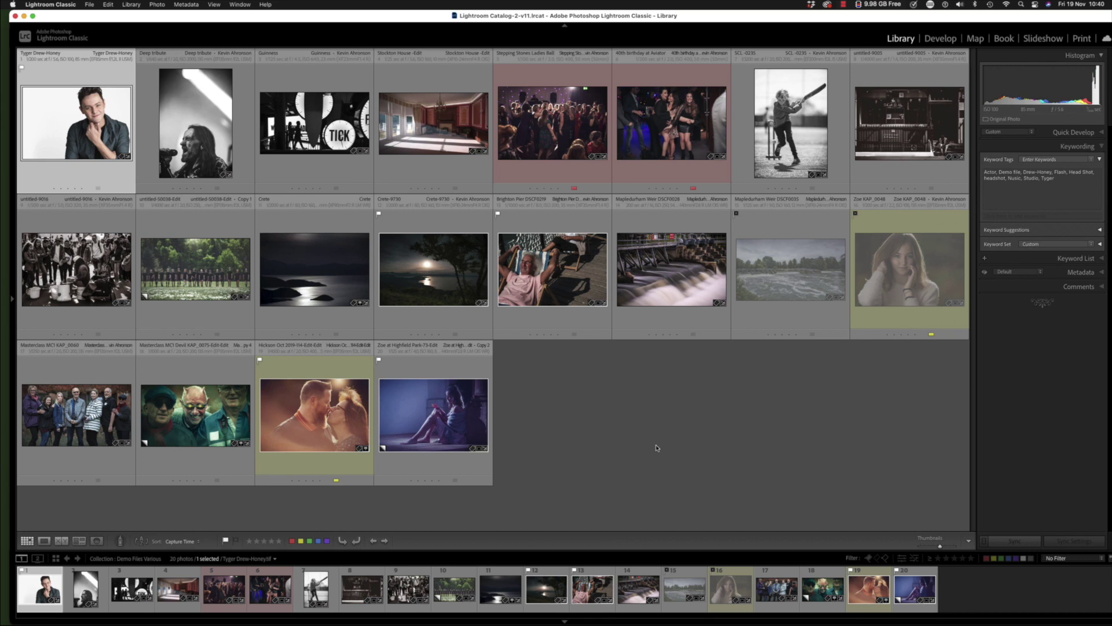
- Toggle the library filter bar on and off and switch grid cells to a more detailed style
key(backslash)
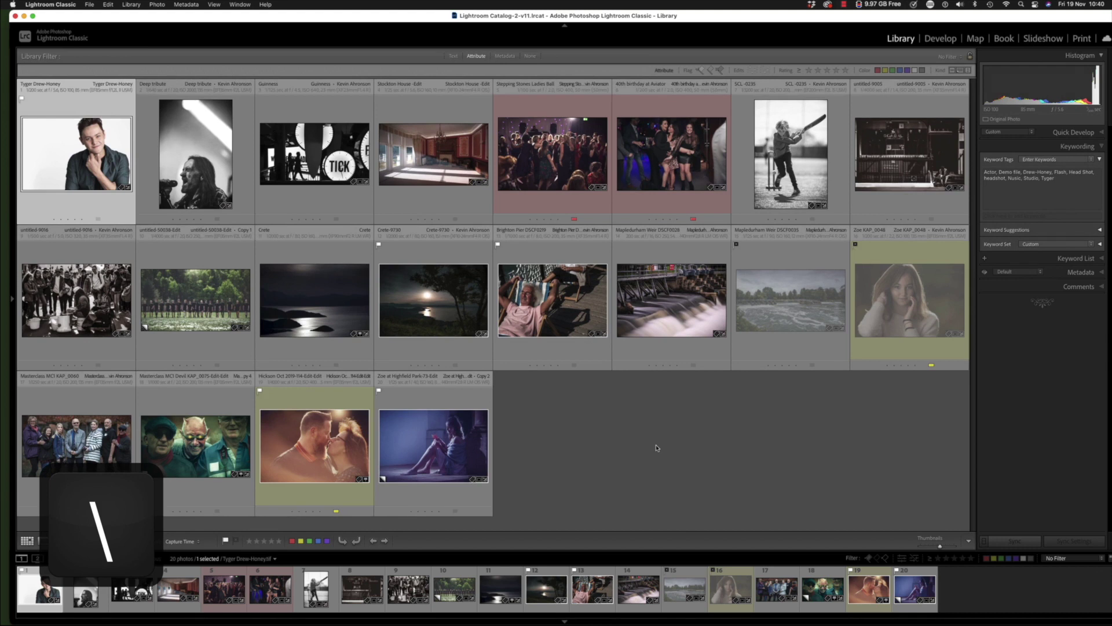
key(backslash)
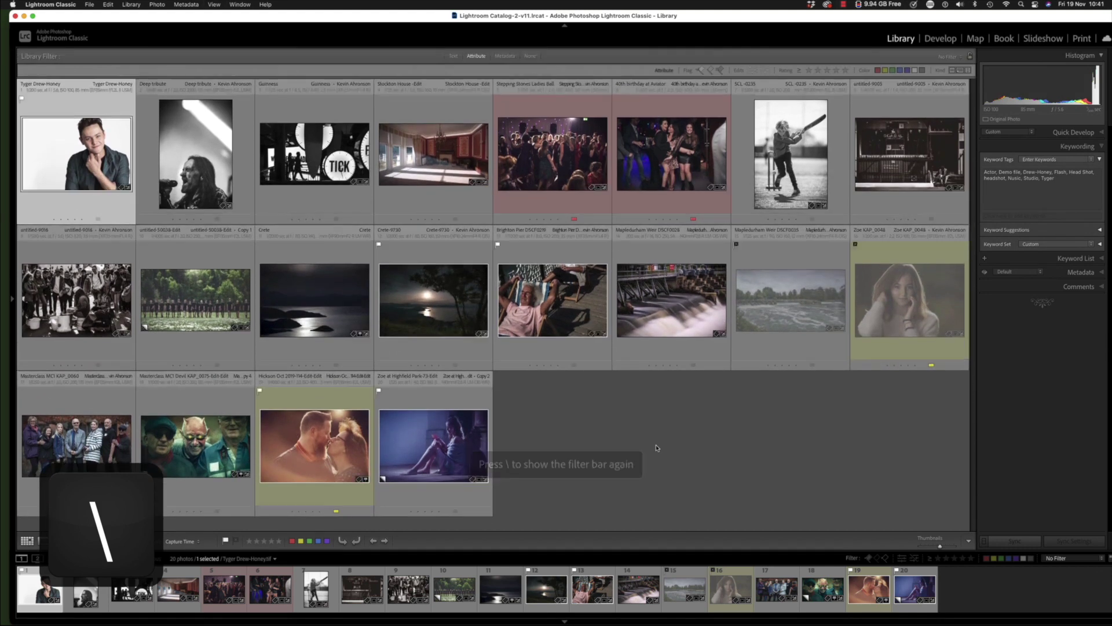
key(backslash)
key(backslash)
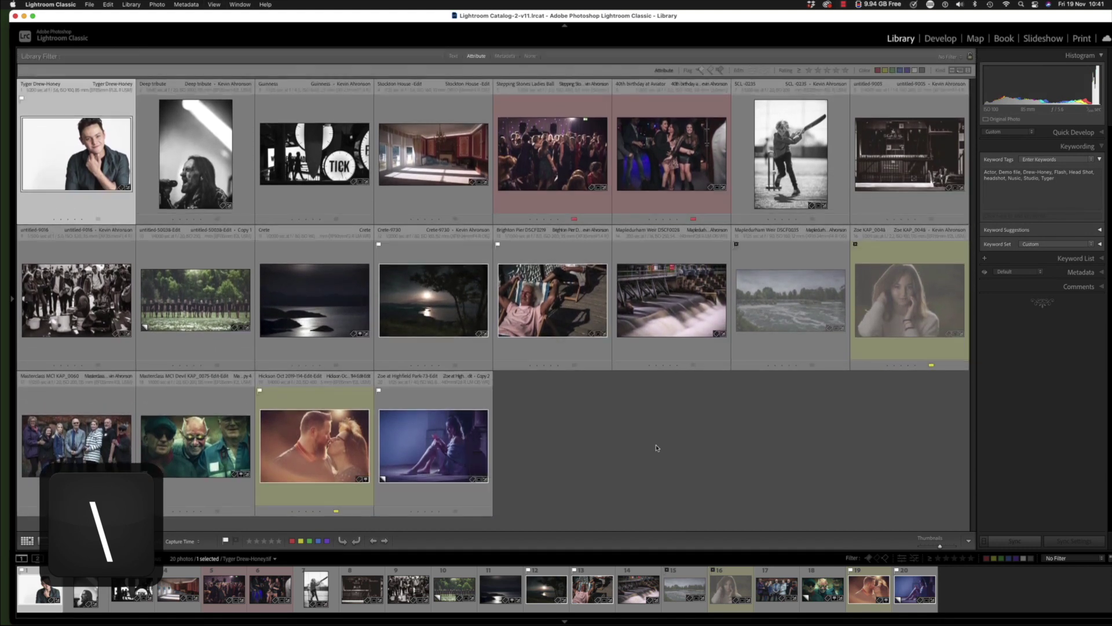
key(backslash)
key(backslash)
key(backslash)
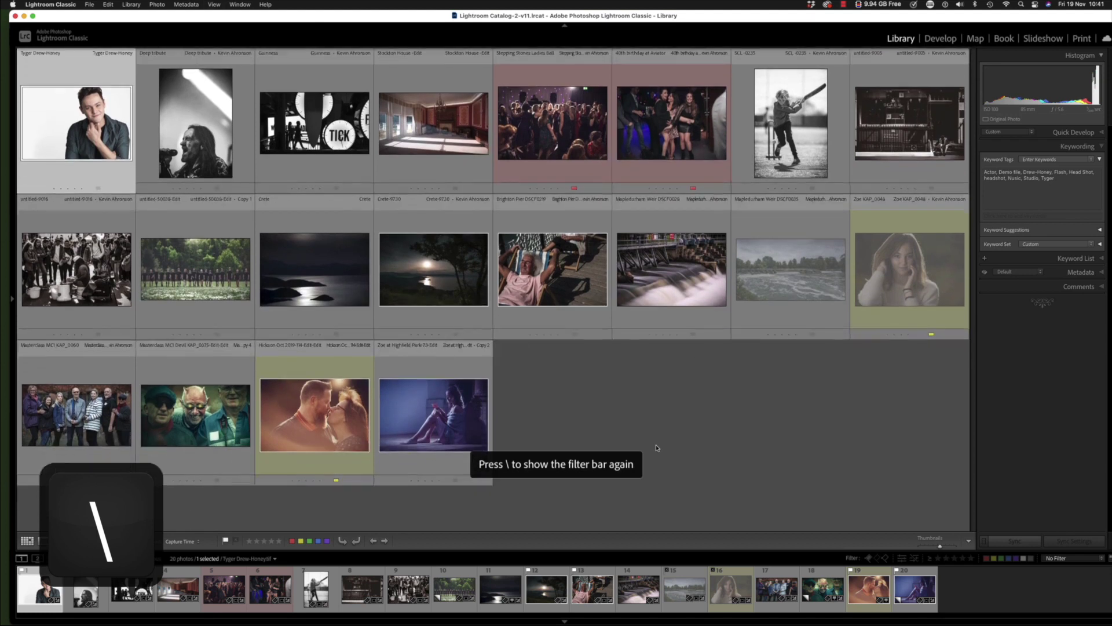
key(backslash)
key(j)
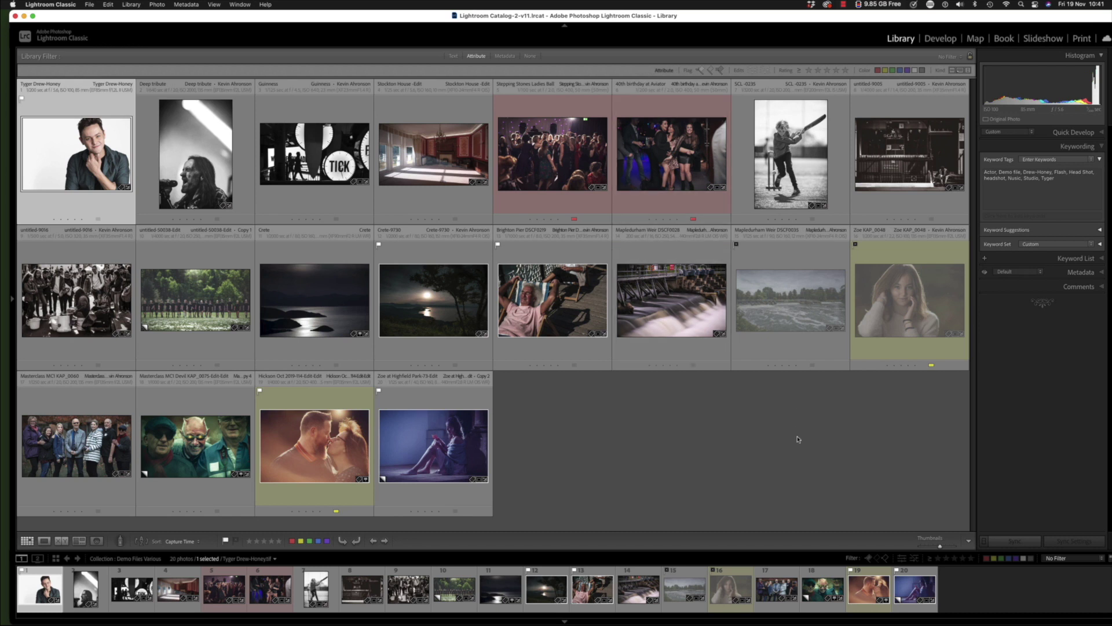
key(backslash)
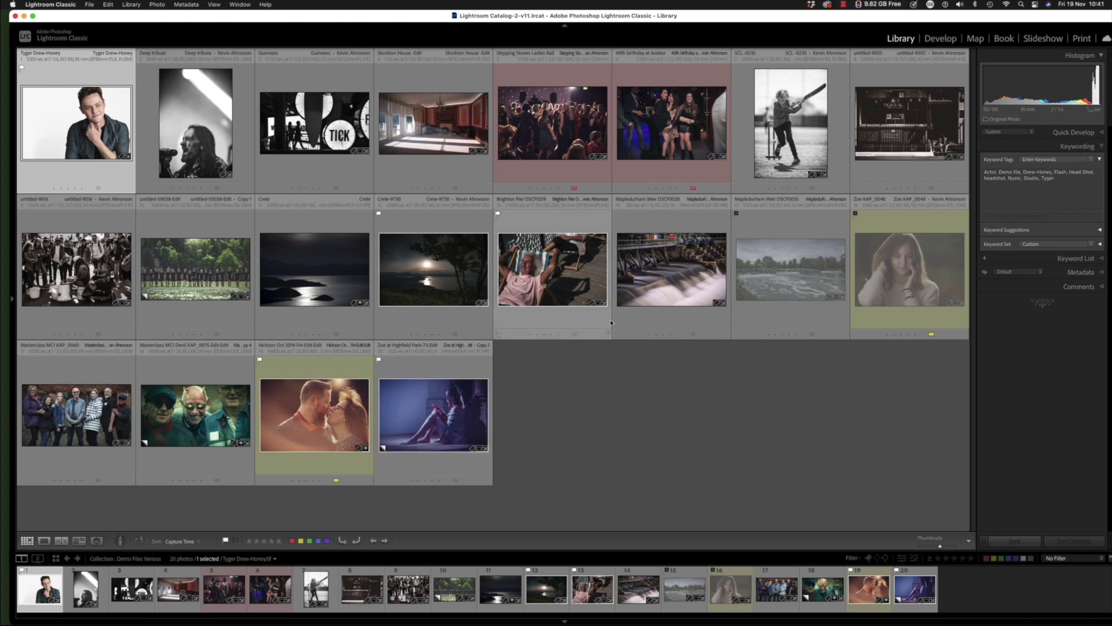
- Rate the Mapledurham Weir DSCF0028 photo two stars and flag it as a pick
click(668, 288)
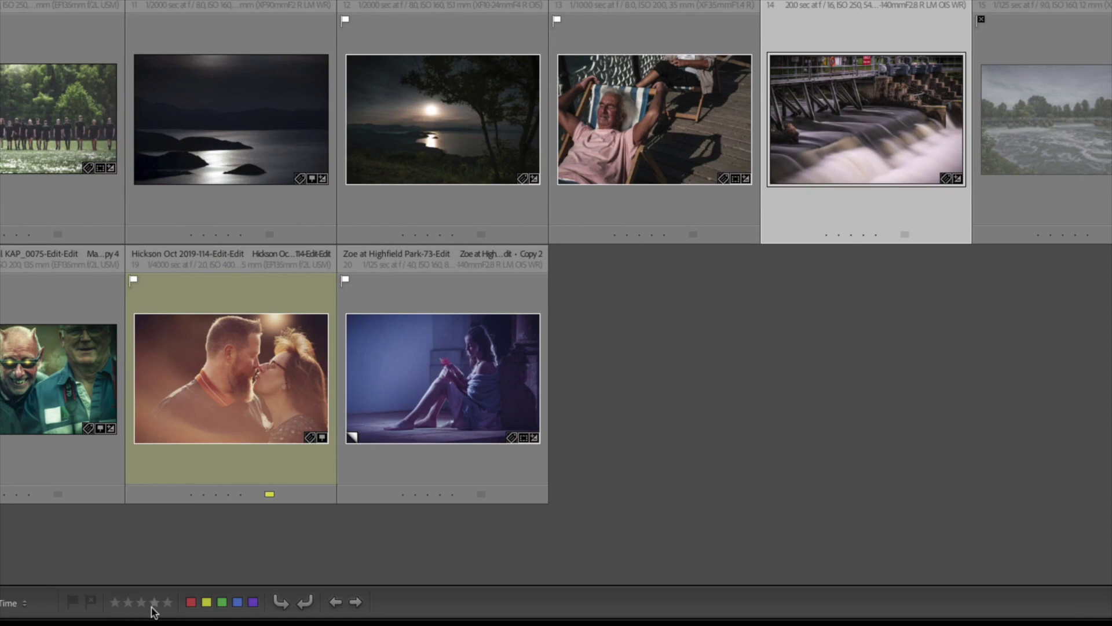
click(168, 602)
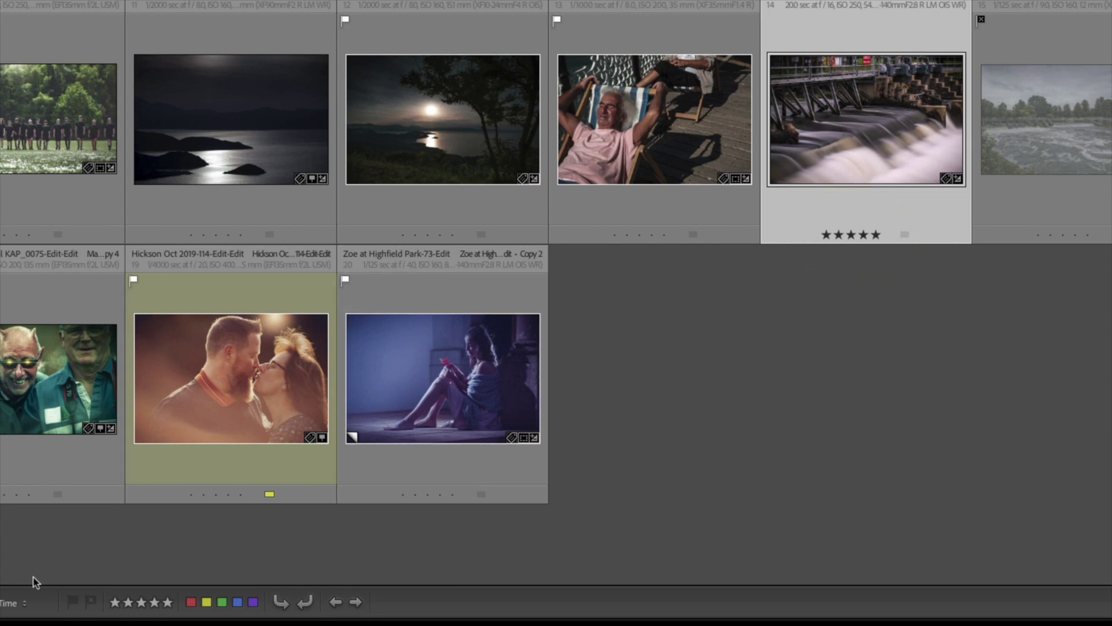
click(128, 602)
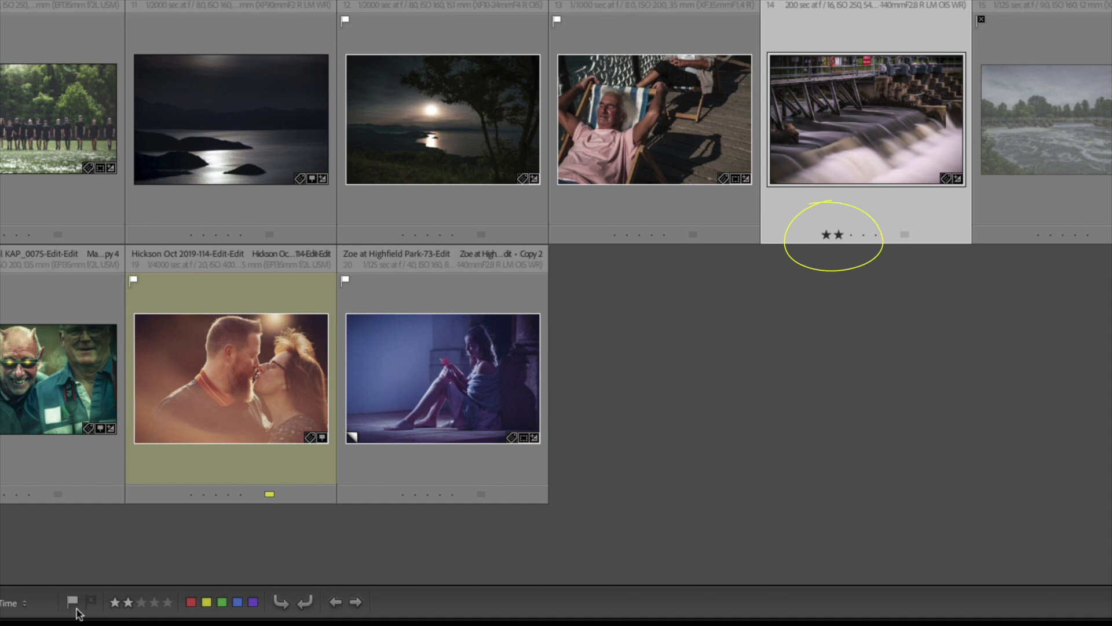
click(71, 603)
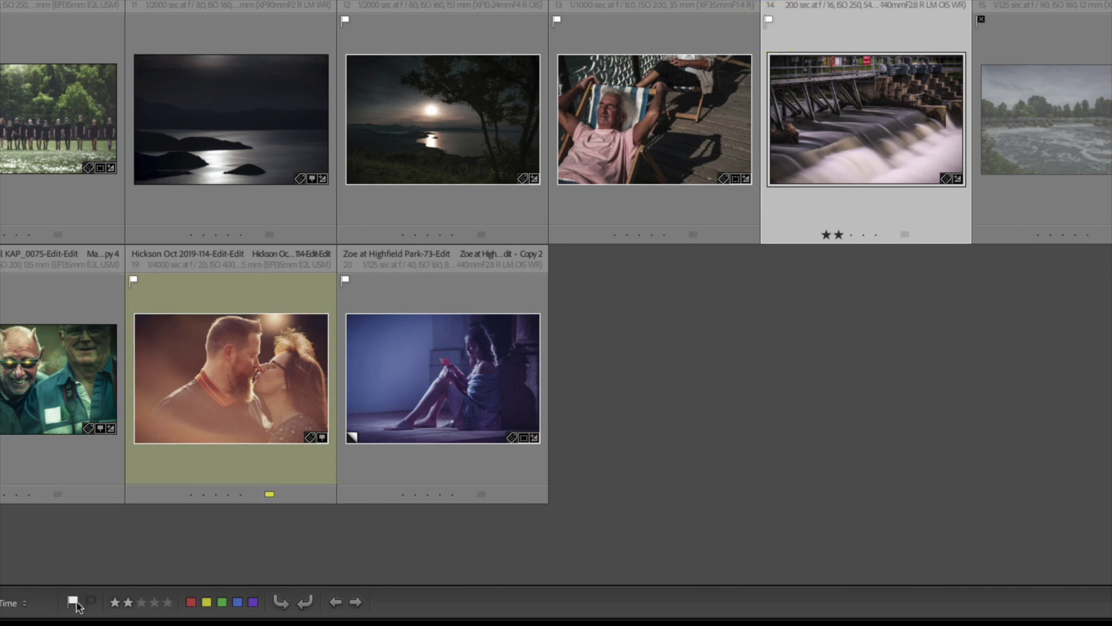
key(p)
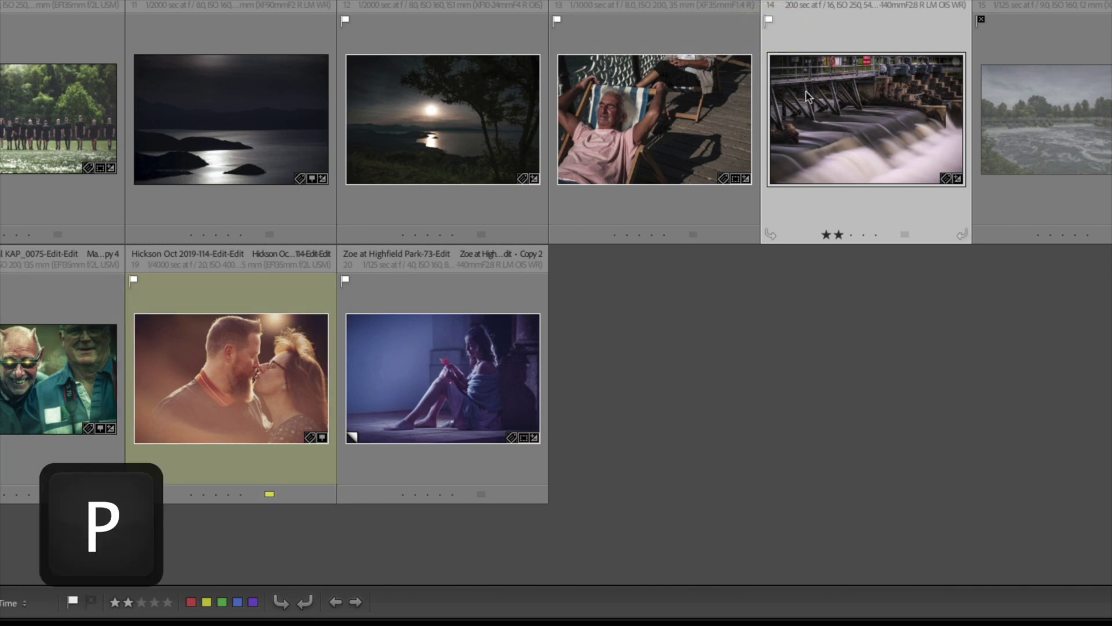
- Toggle the Weir photo's pick flag on and off with P and U
key(p)
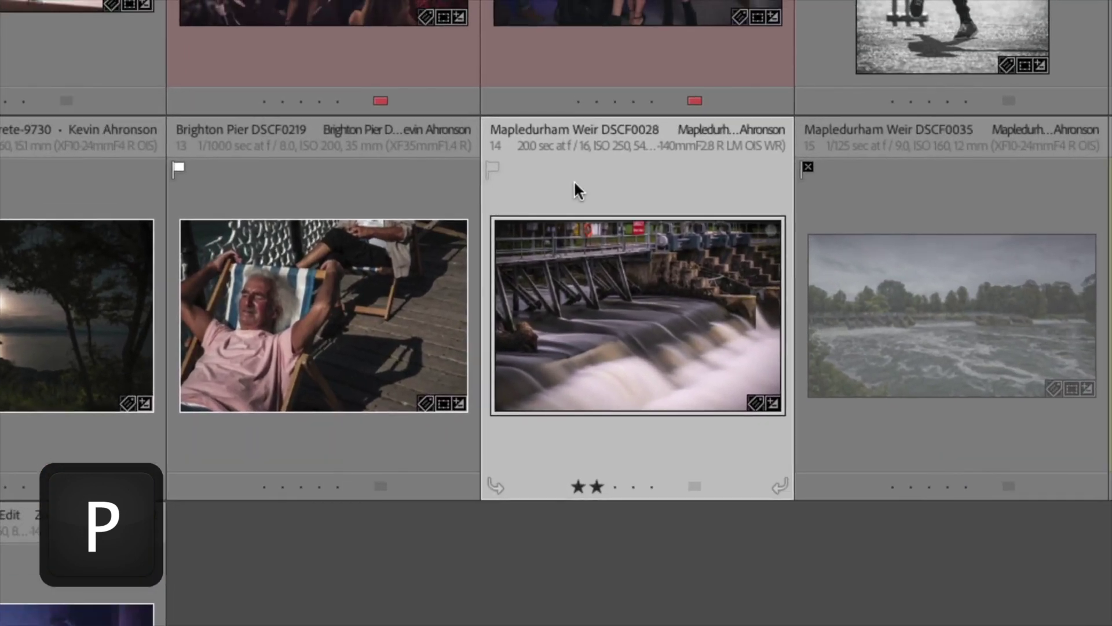
key(p)
key(u)
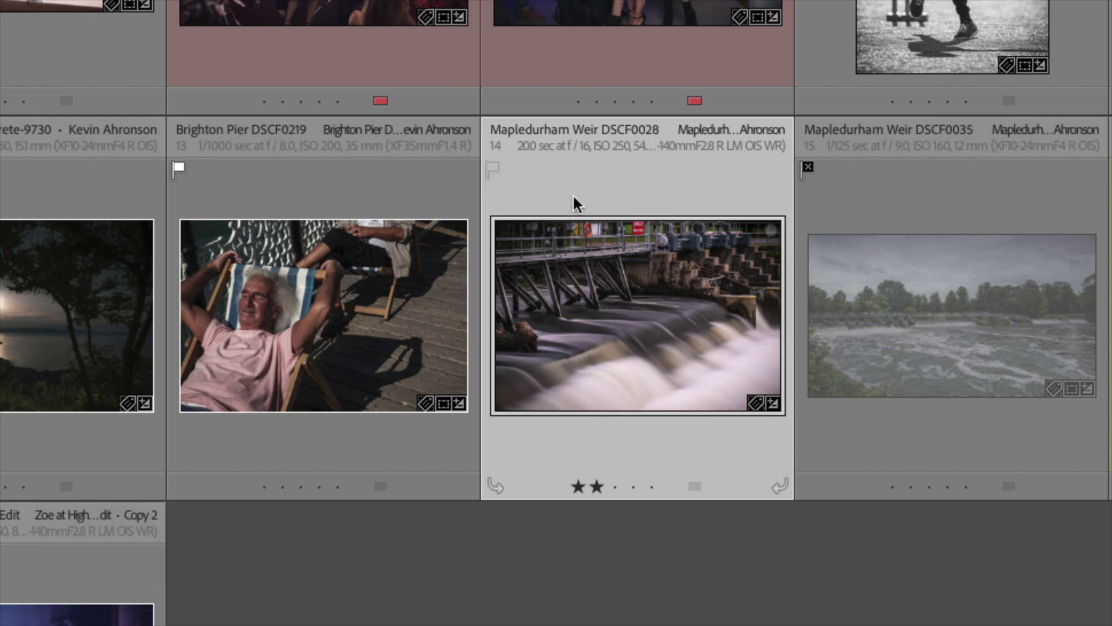
key(p)
key(u)
- Reject the Weir photo, clear it back to unflagged, and show the Attribute filter bar
key(x)
key(u)
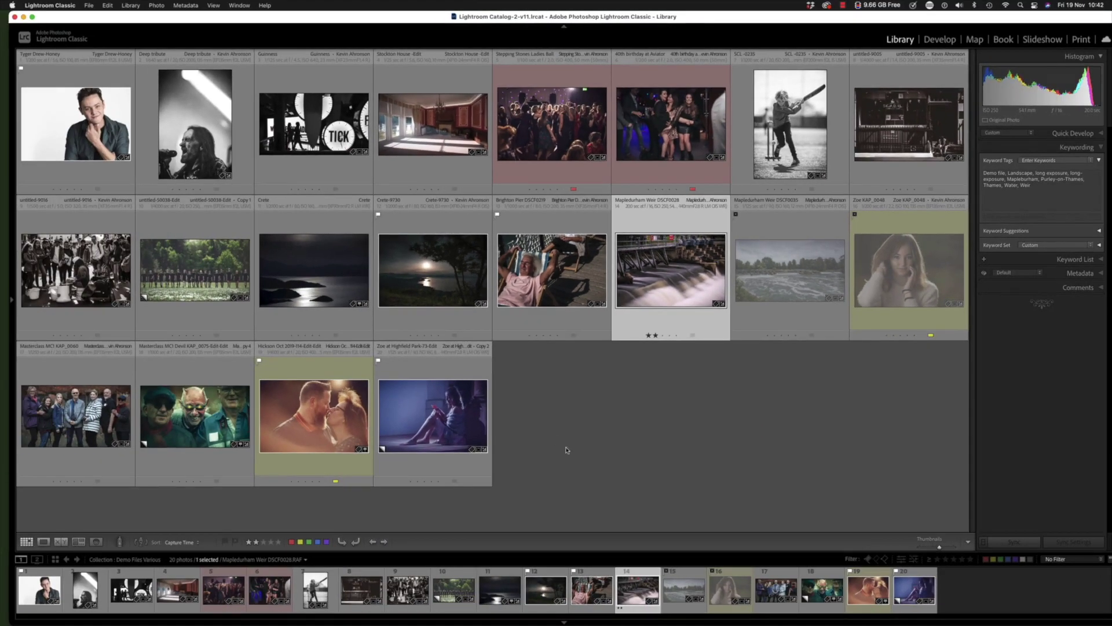
key(u)
key(backslash)
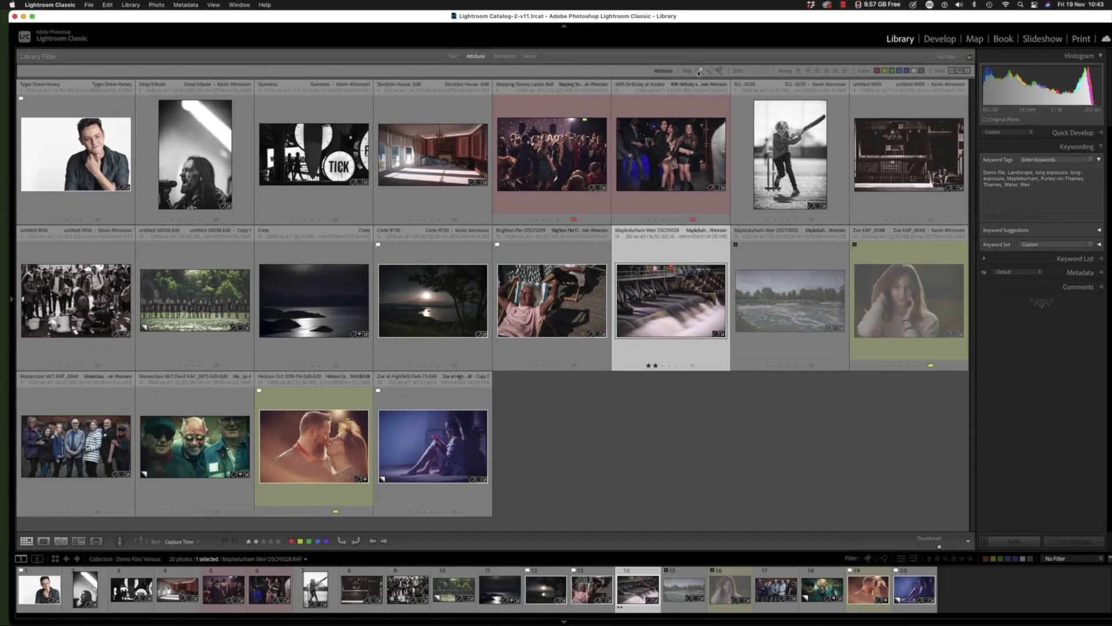
- Try the Flagged filter on and off, selecting the last photo in the grid
click(700, 72)
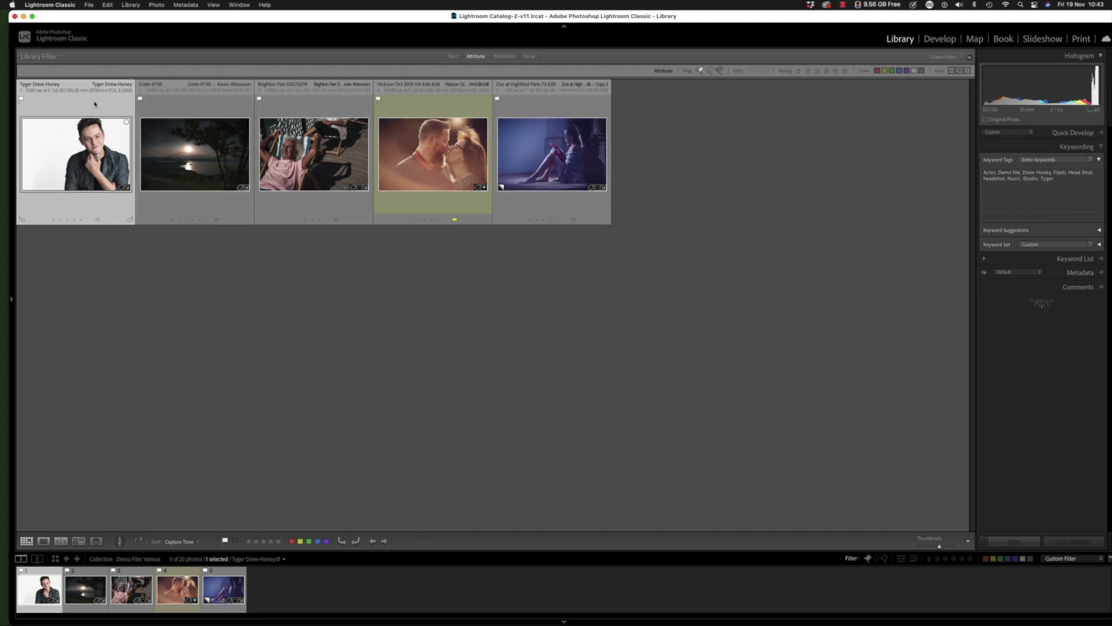
click(710, 71)
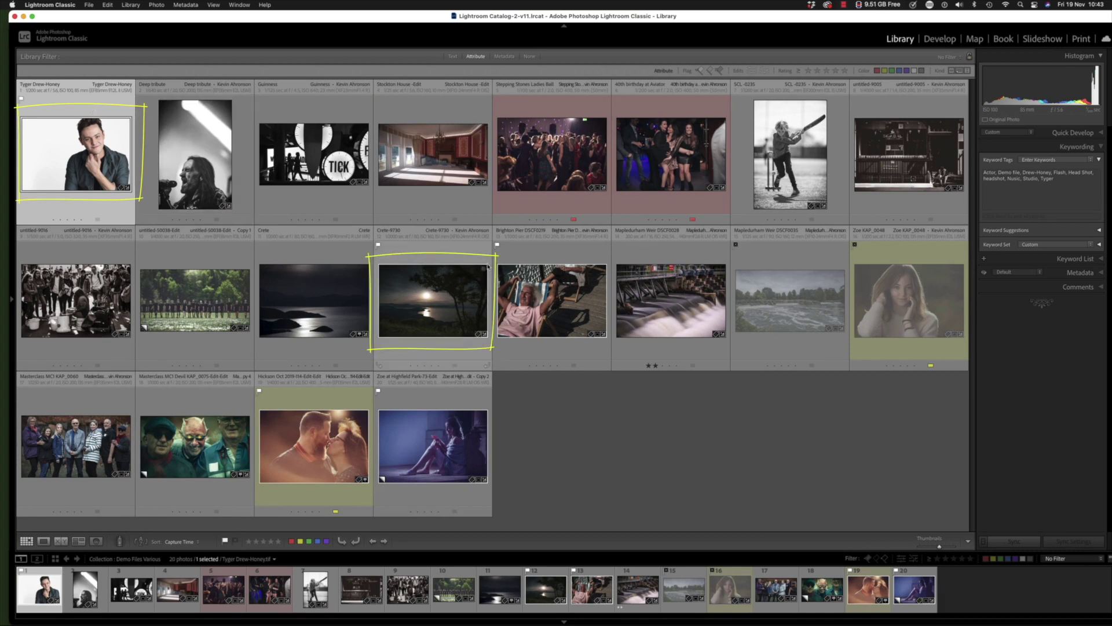
drag(492, 255, 614, 254)
drag(246, 401, 346, 494)
click(433, 446)
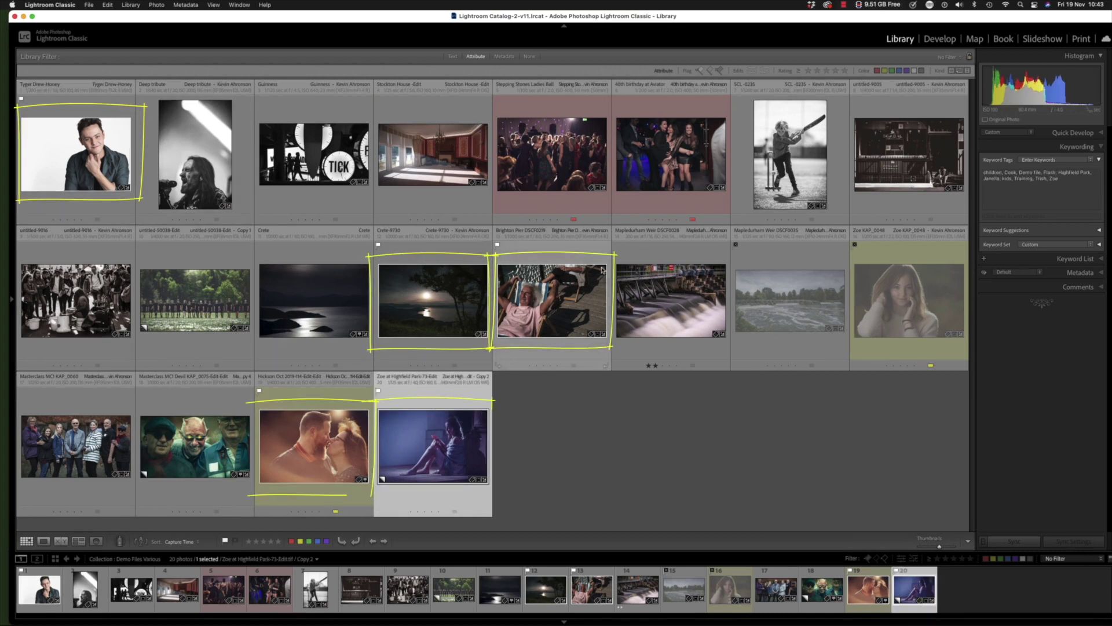
click(701, 71)
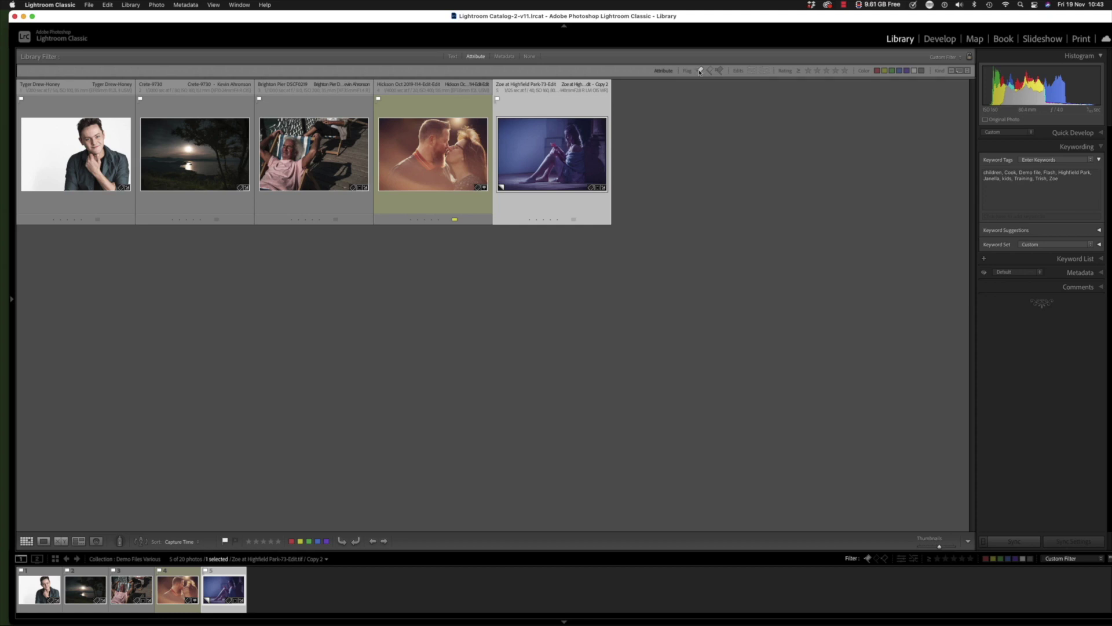
click(699, 71)
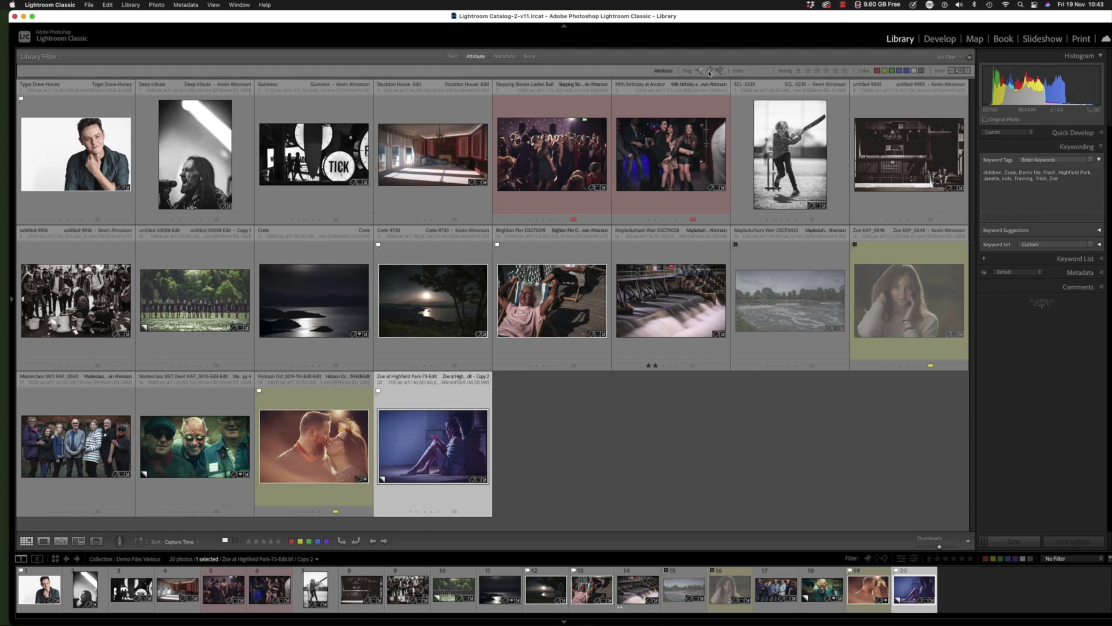
- Combine the flag filters to end with Flagged and Unflagged enabled, hiding rejected photos
click(710, 70)
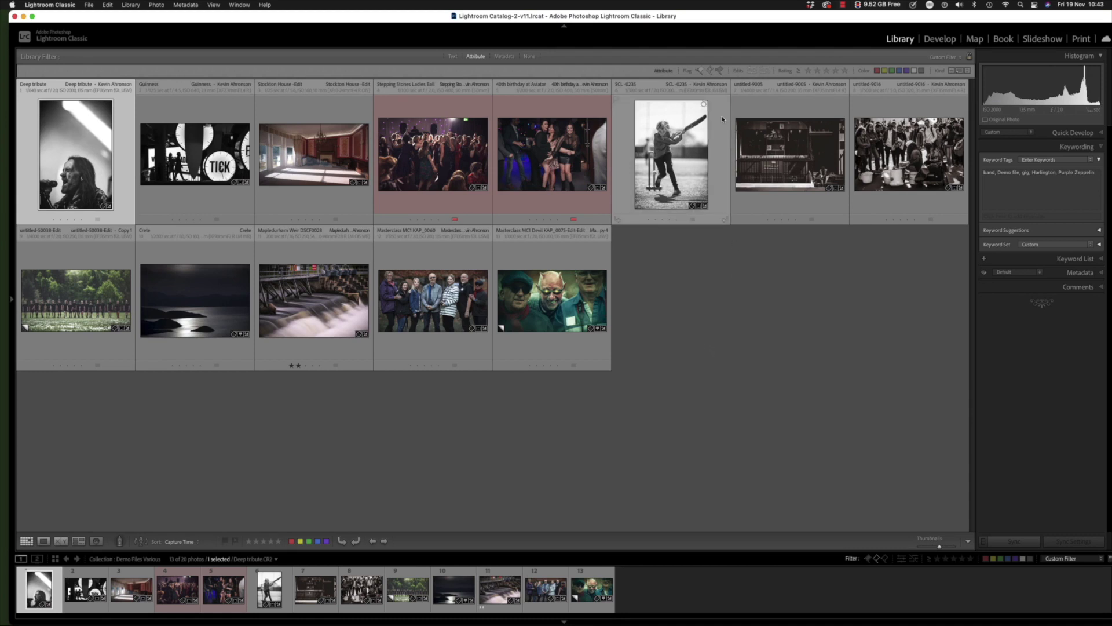
click(708, 71)
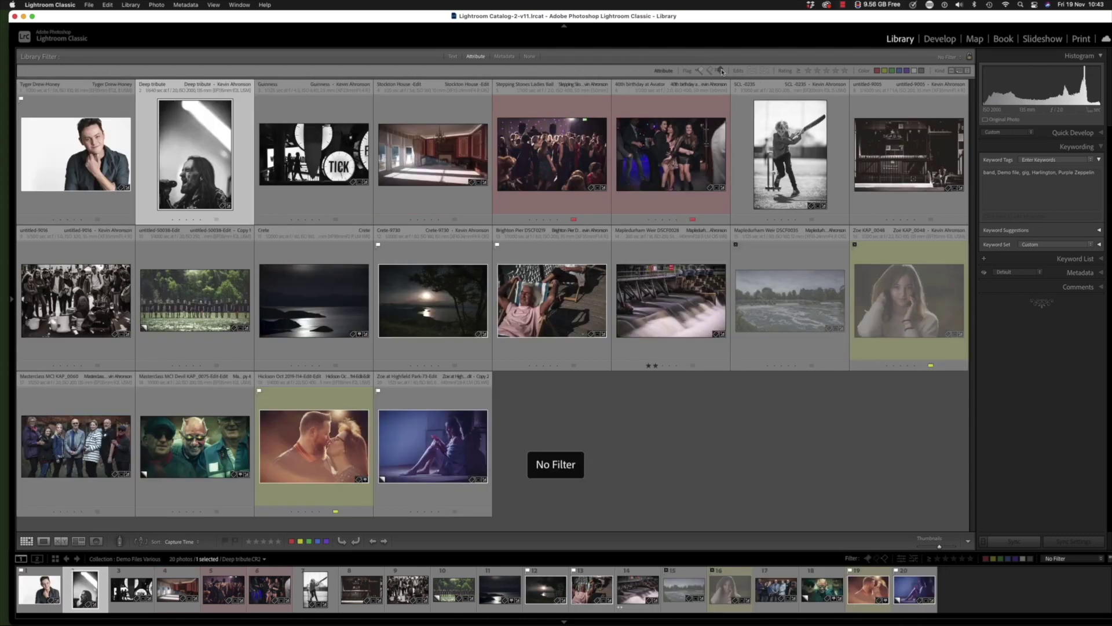
click(720, 71)
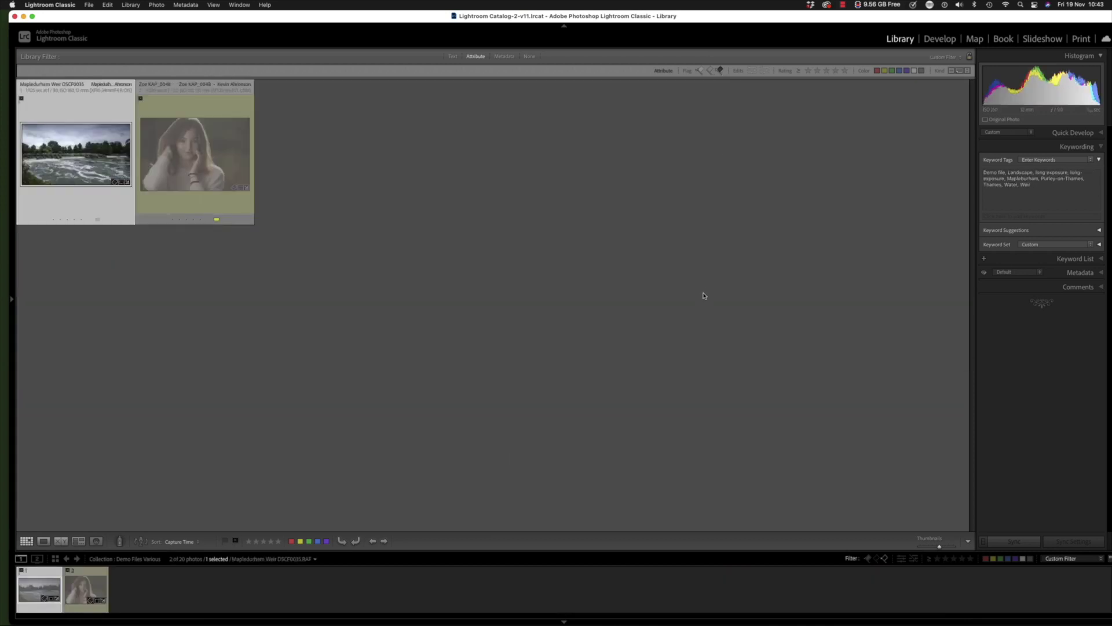
click(710, 70)
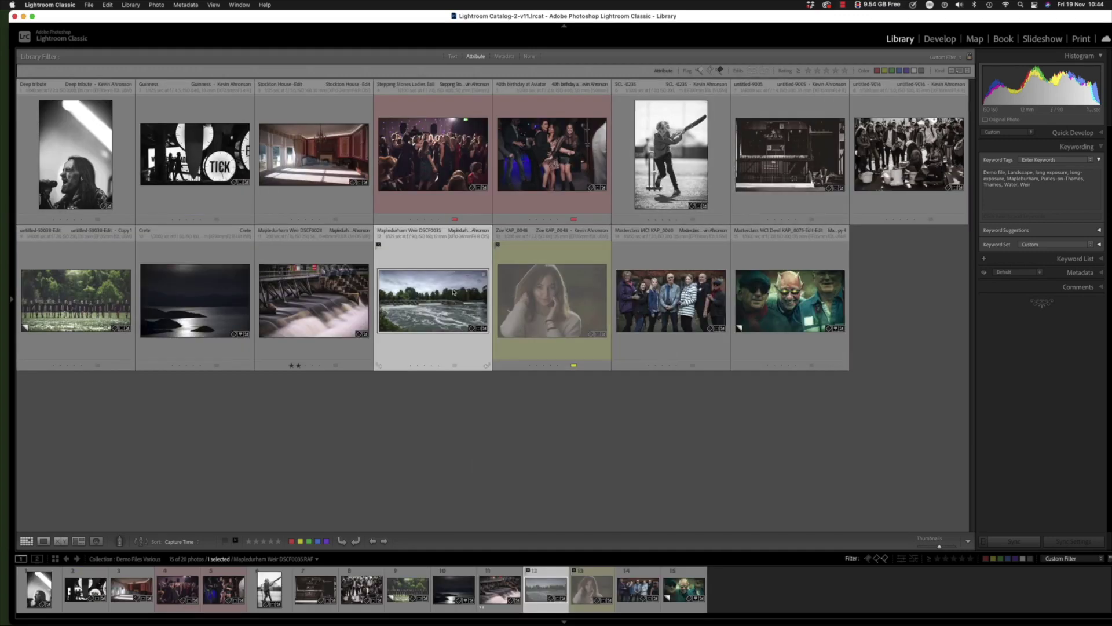
click(719, 70)
click(719, 70)
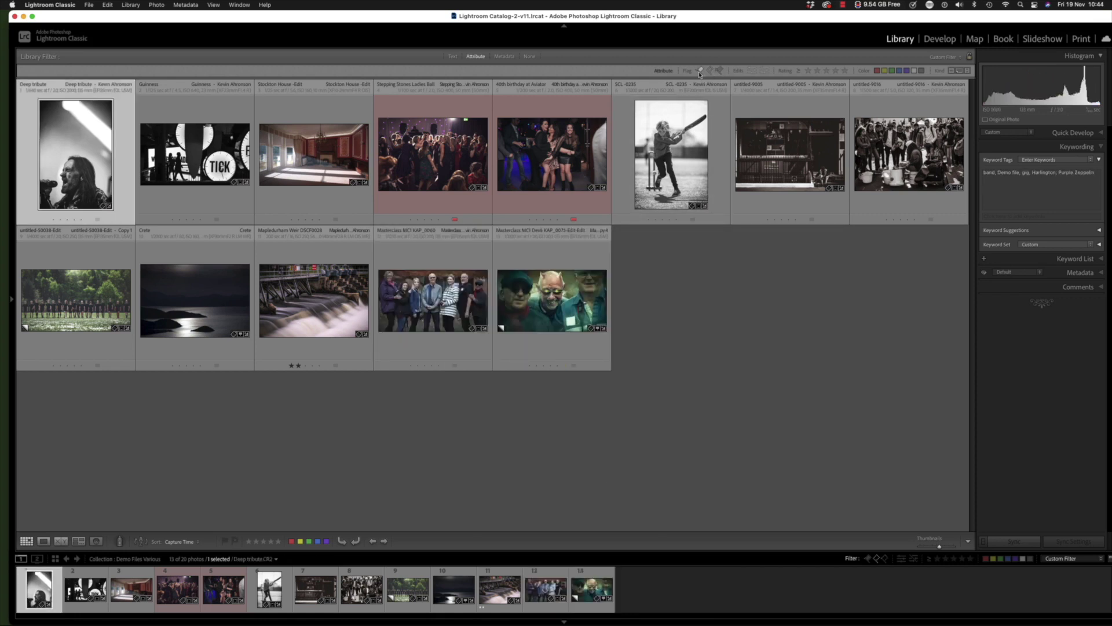
click(701, 70)
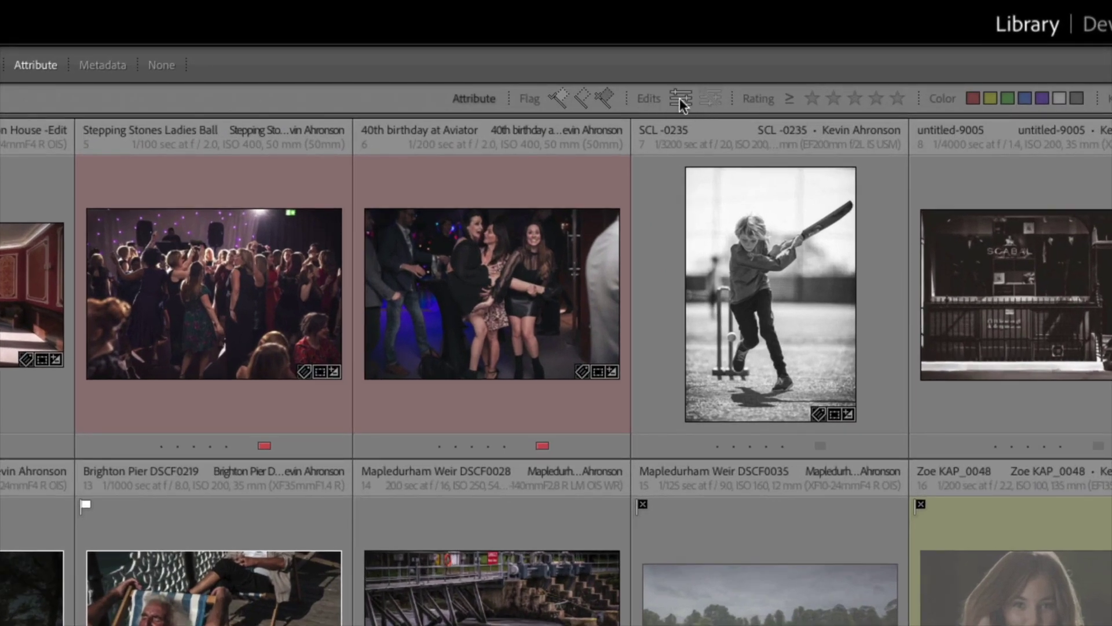
click(680, 99)
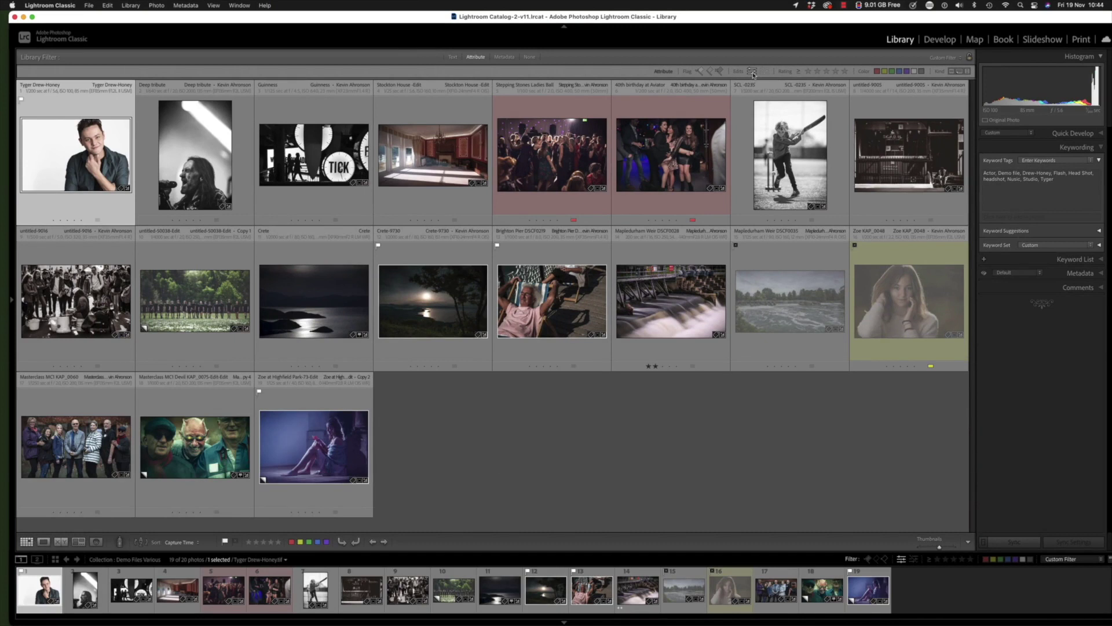
click(764, 70)
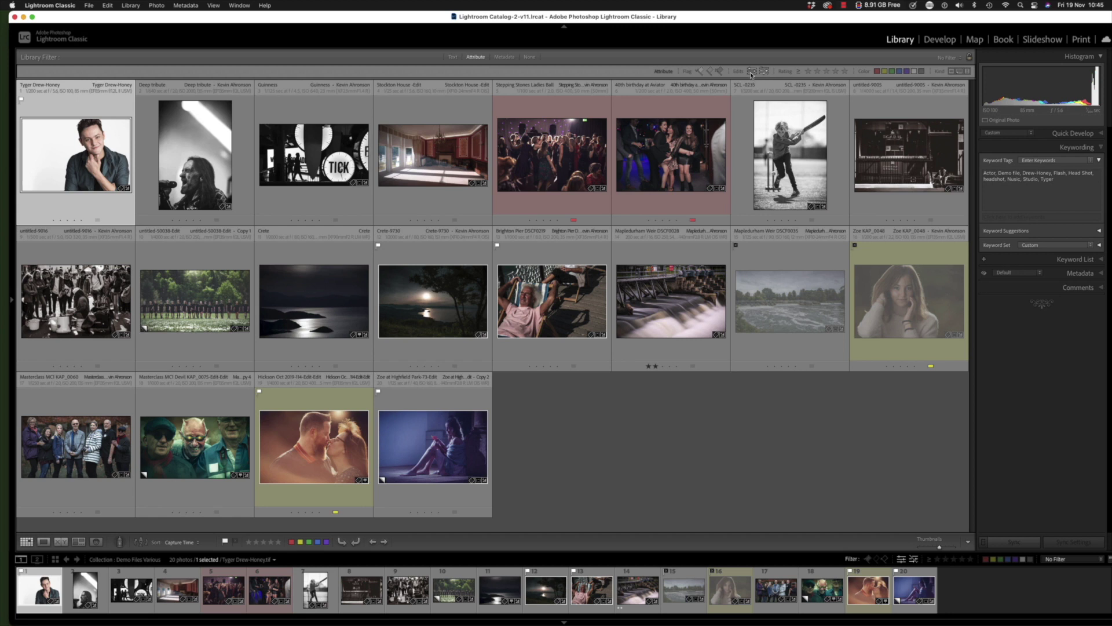
click(752, 72)
click(764, 71)
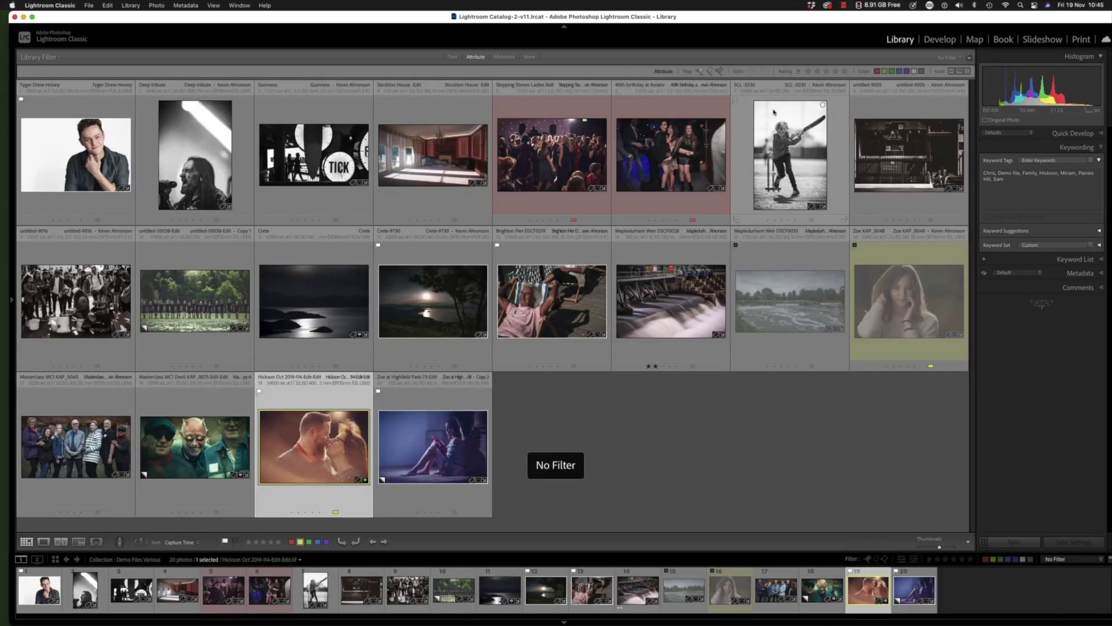
click(764, 72)
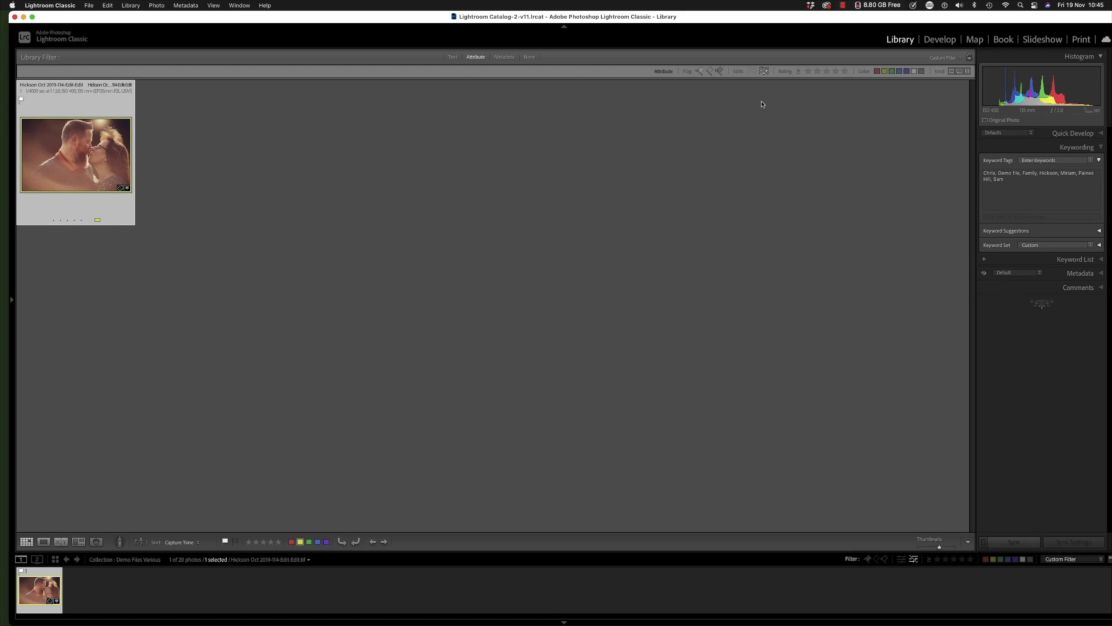
click(766, 72)
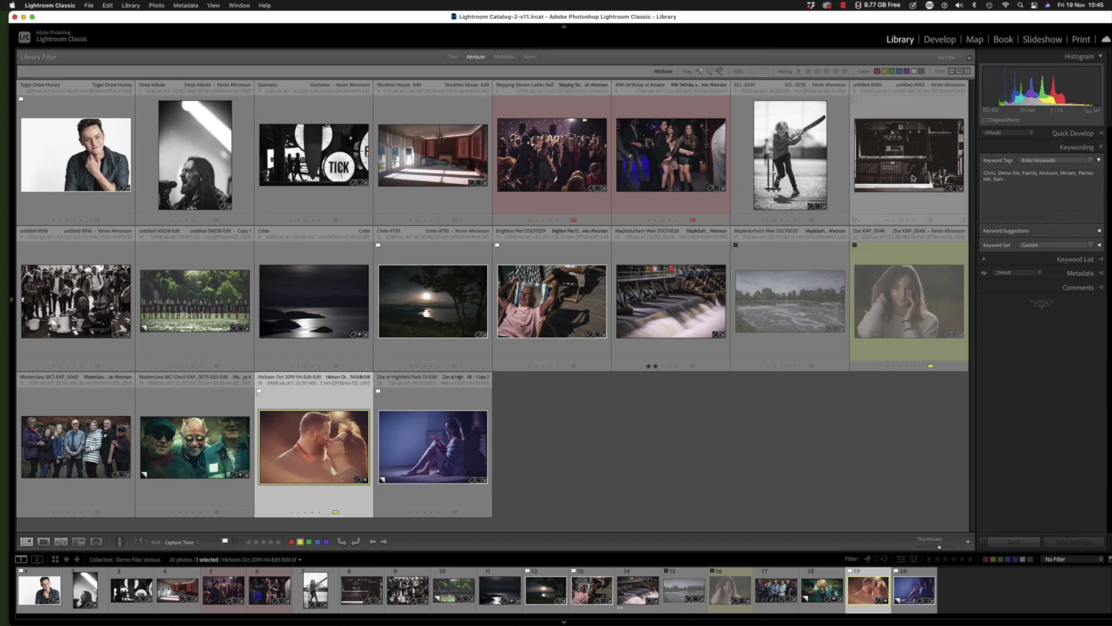
click(751, 72)
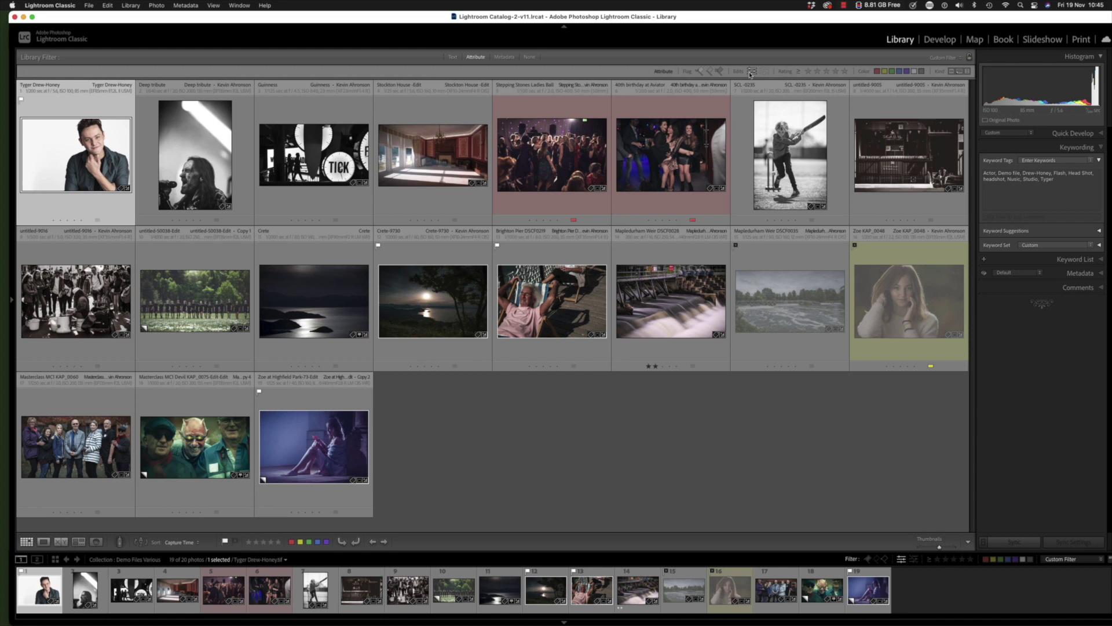
click(752, 72)
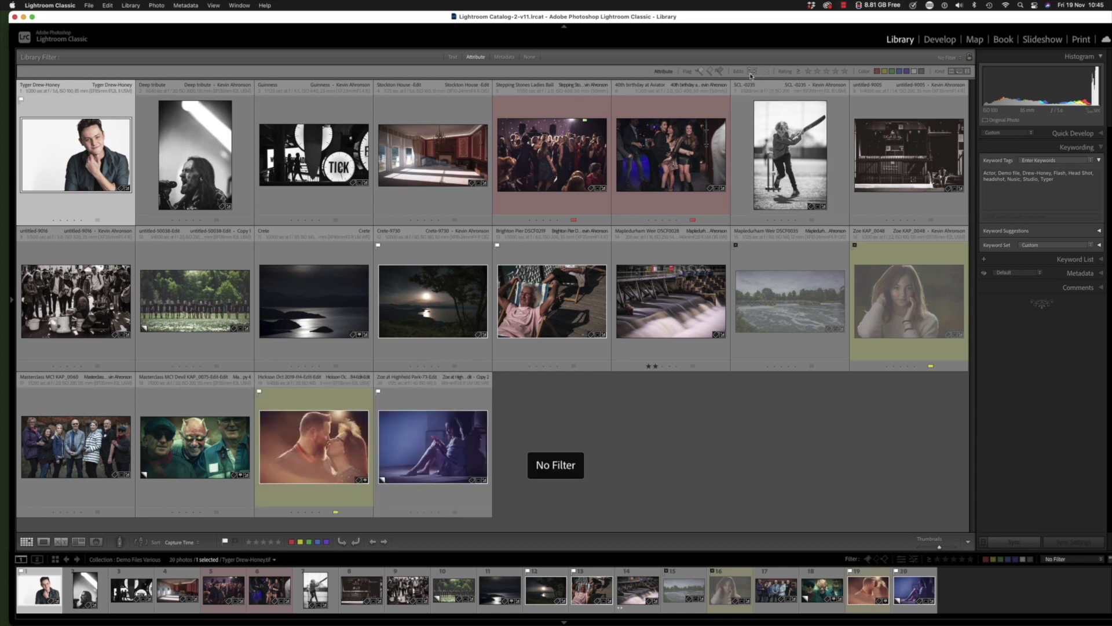
click(763, 73)
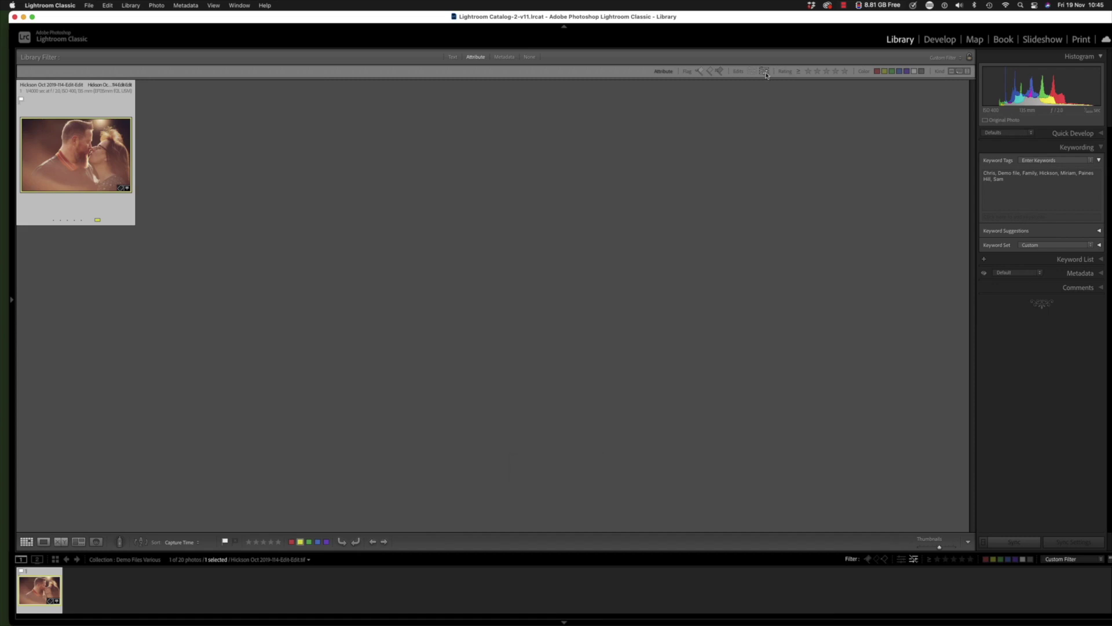
click(763, 73)
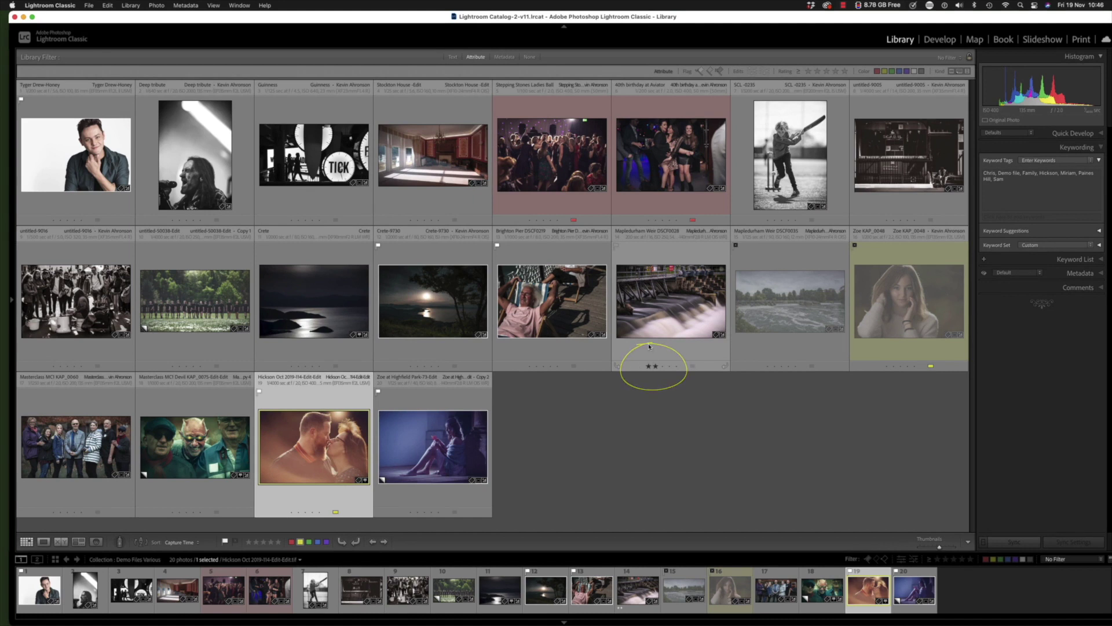
click(817, 71)
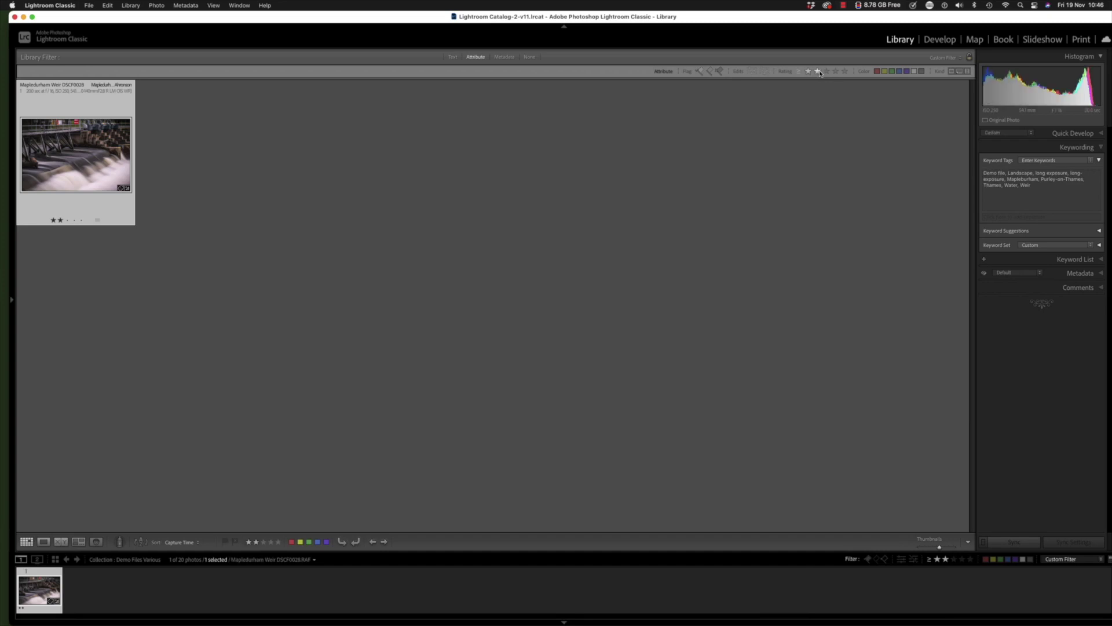
click(817, 72)
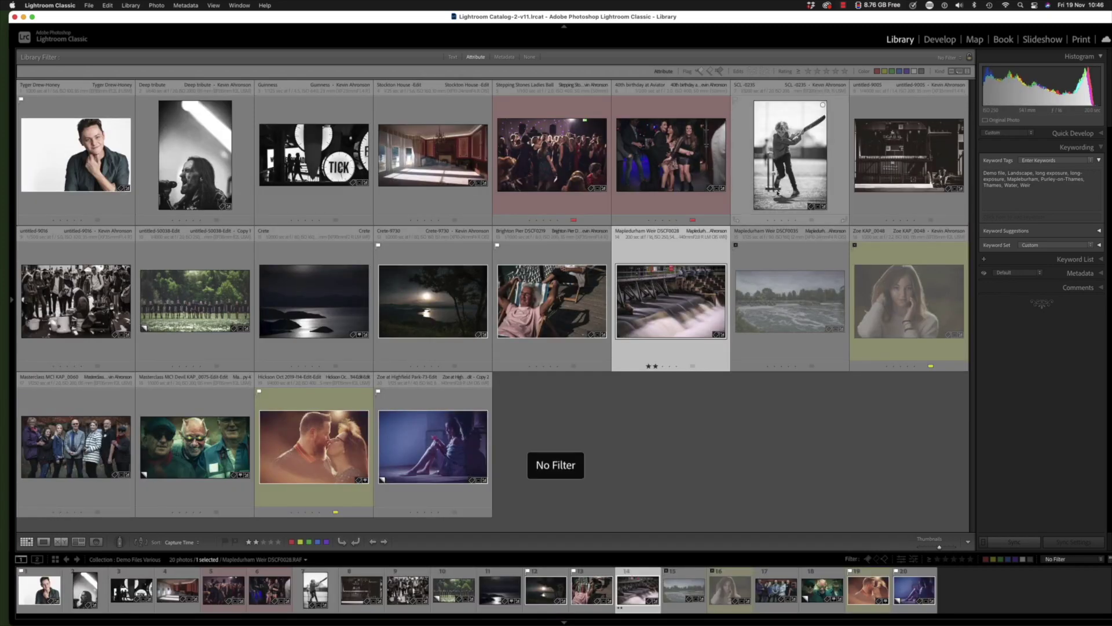
- Rate the portrait four stars, the 40th birthday photo four stars and untitled-9005 two stars
click(85, 210)
key(5)
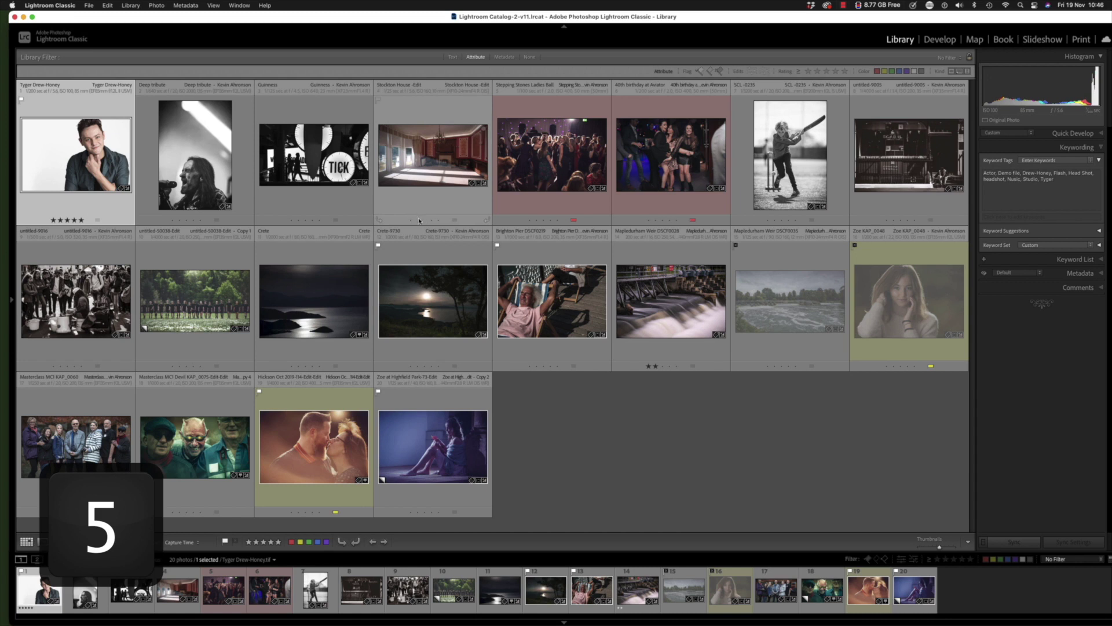
key(4)
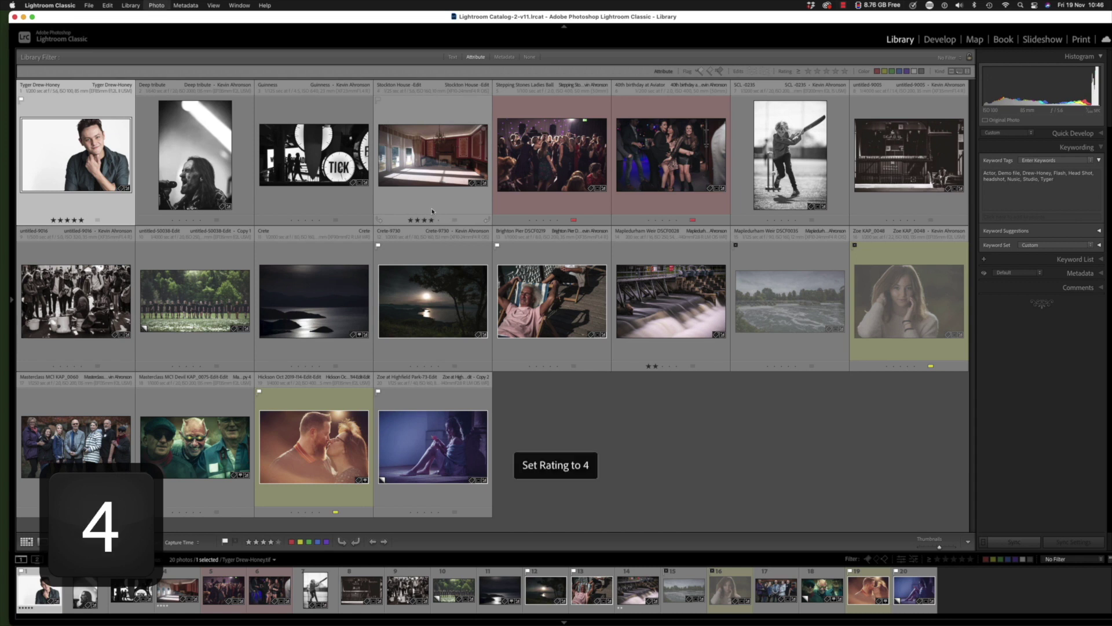
click(671, 188)
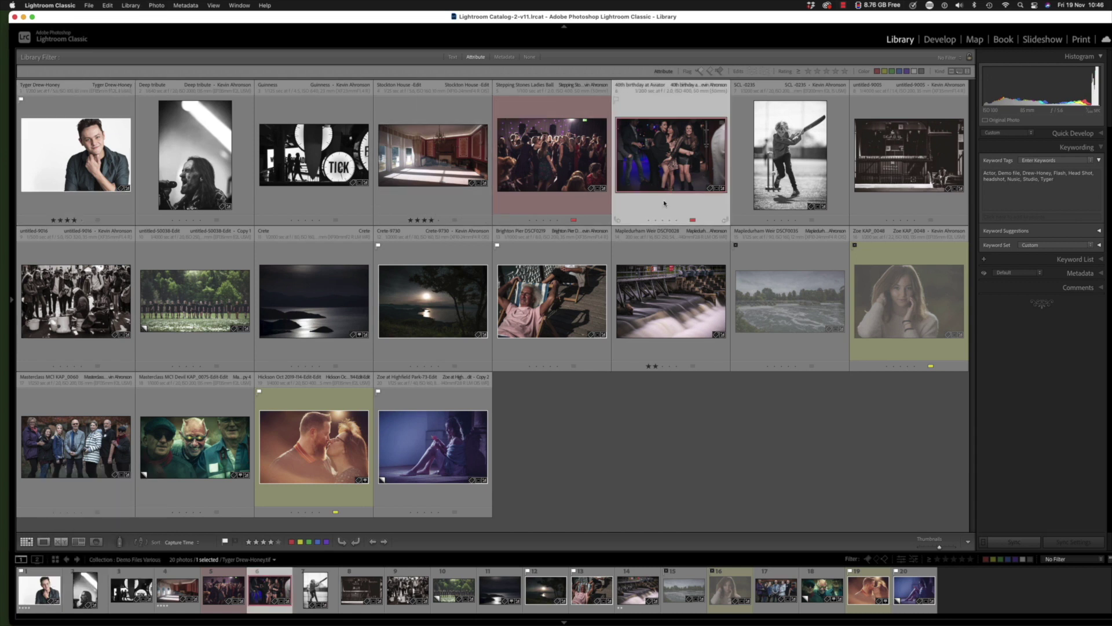
key(4)
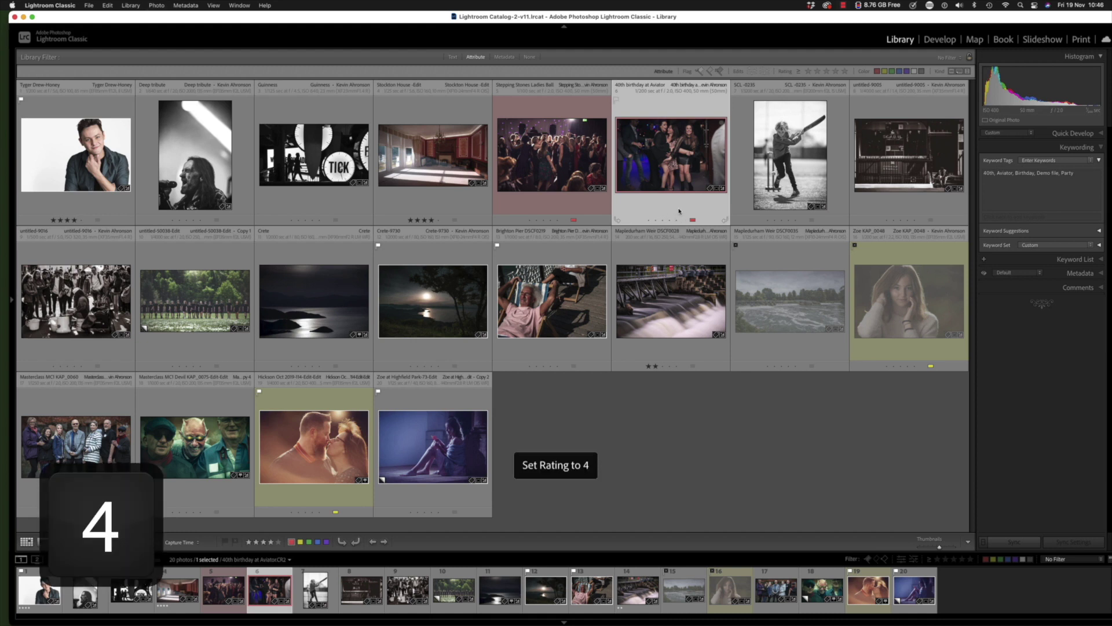
click(910, 208)
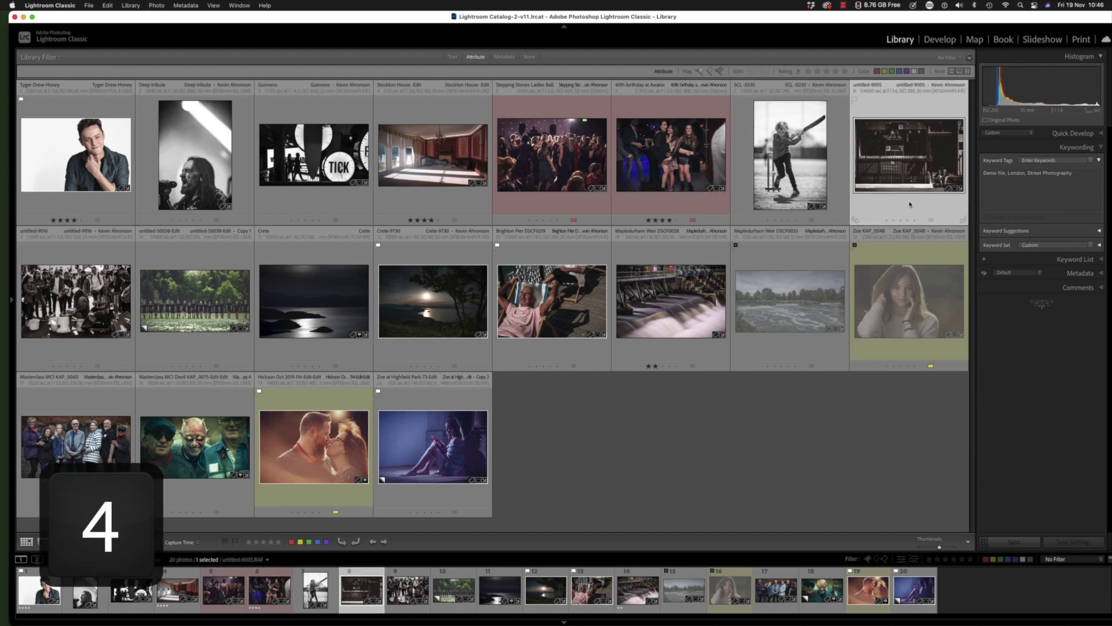
key(2)
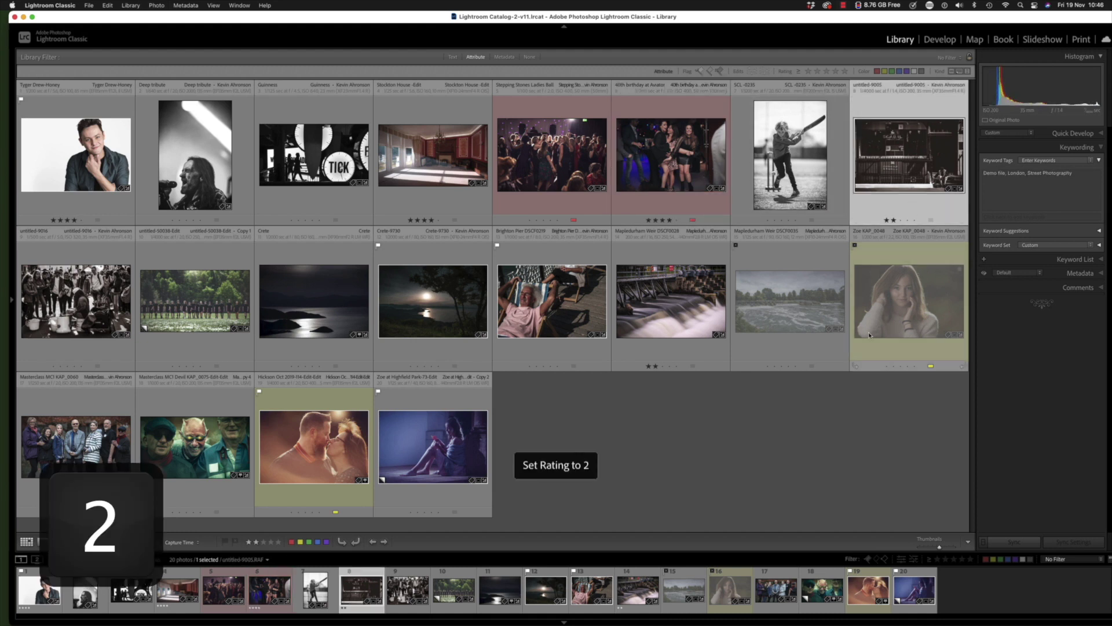
- Rate Weir DSCF0035 two stars, Crete-9730 and untitled-50038-Edit one star, and the Highfield photo five stars
click(766, 351)
key(2)
click(422, 343)
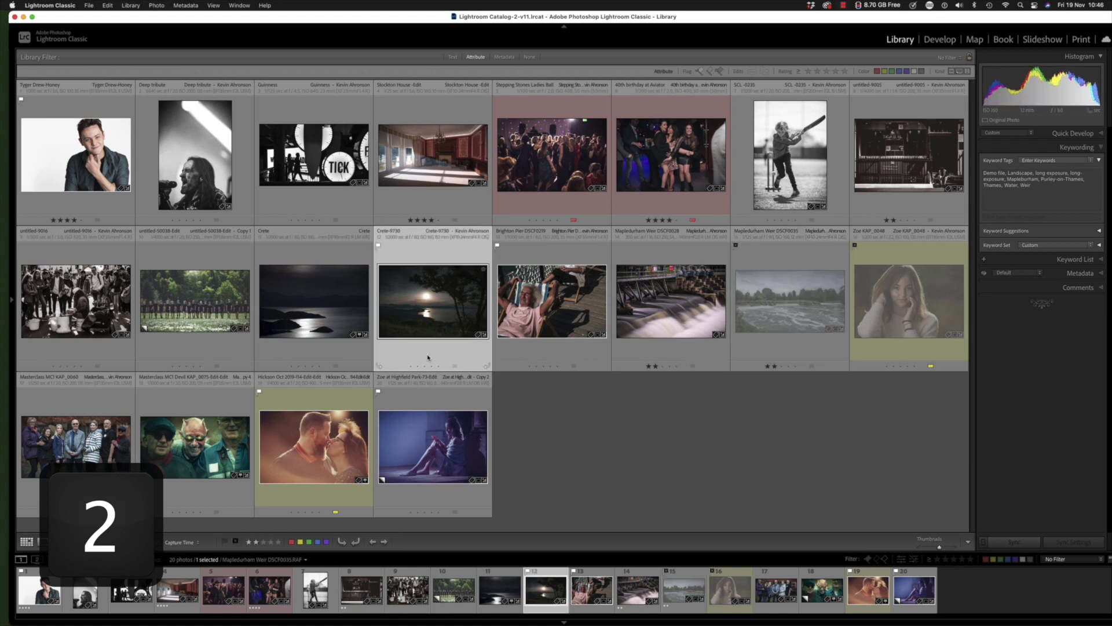
key(1)
click(220, 347)
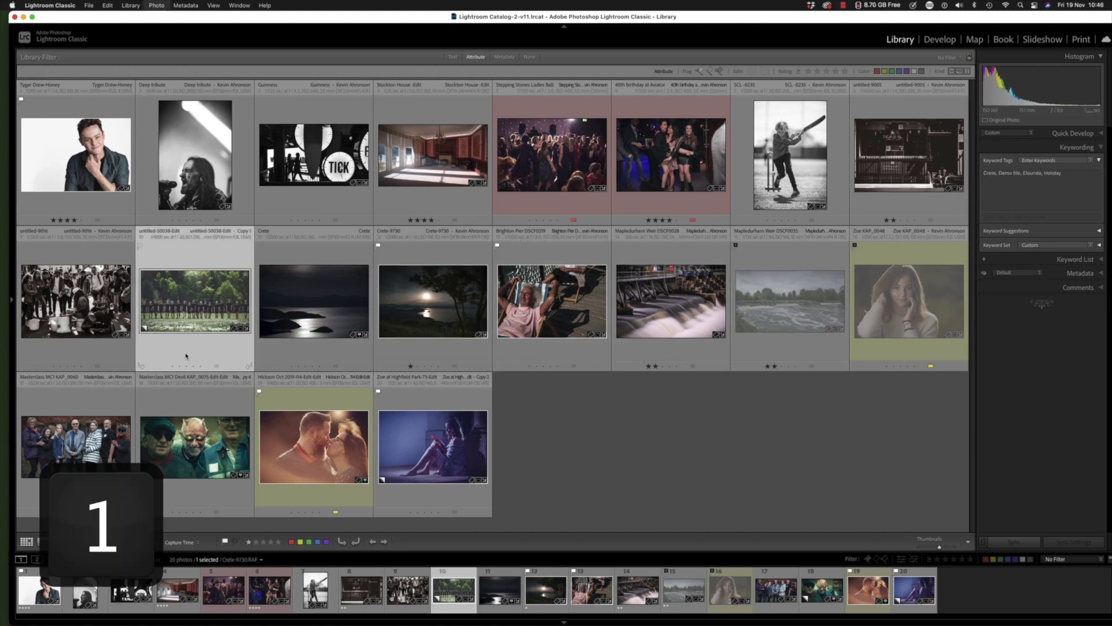
key(1)
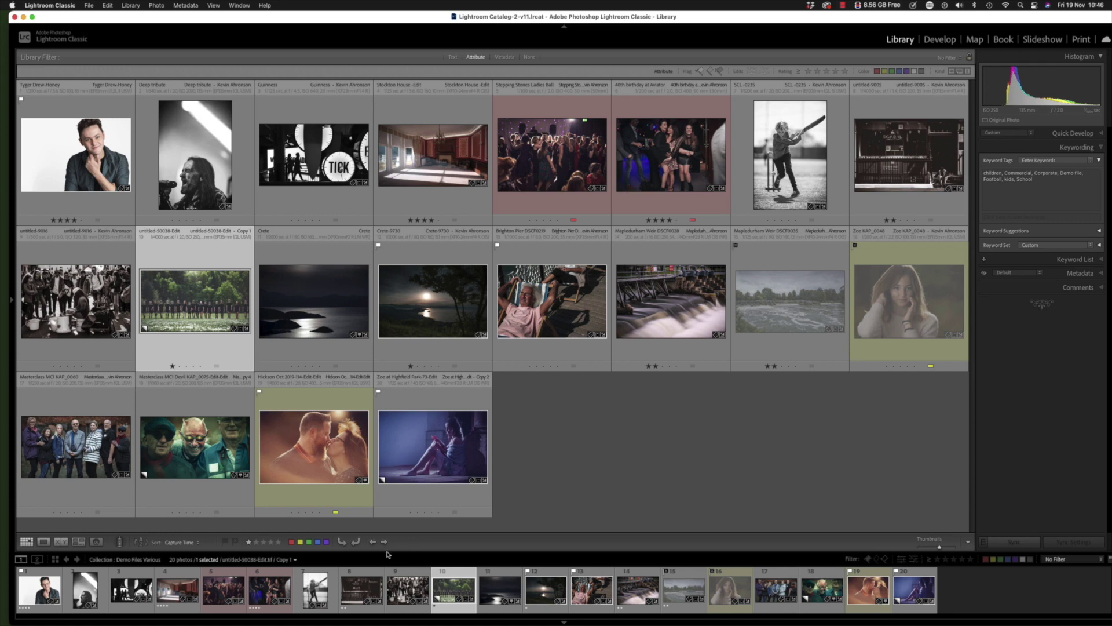
click(421, 510)
key(5)
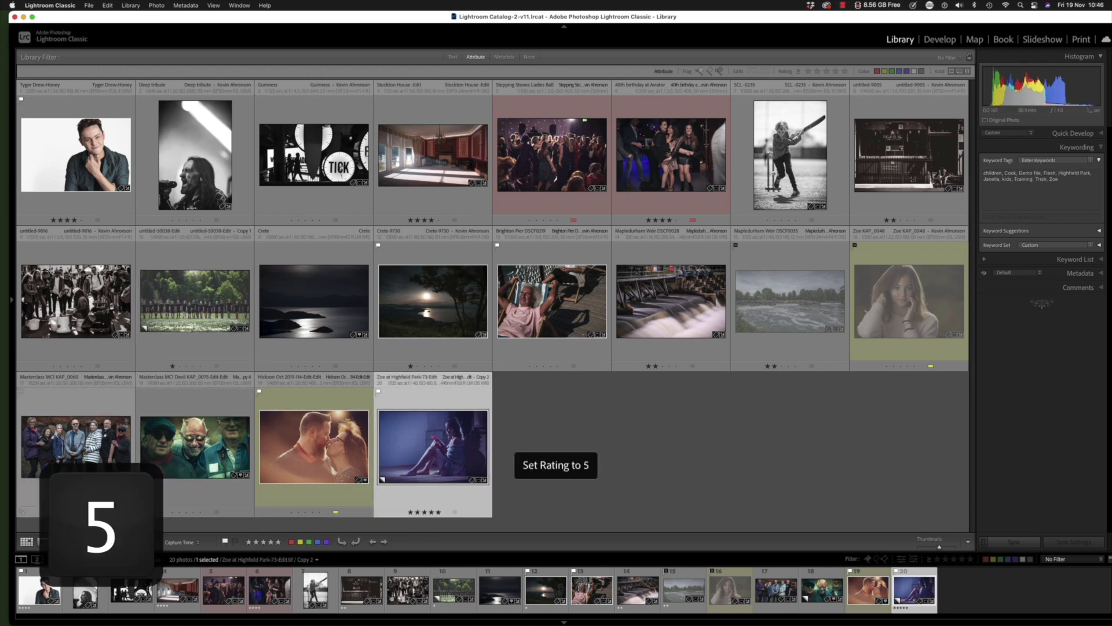
click(87, 498)
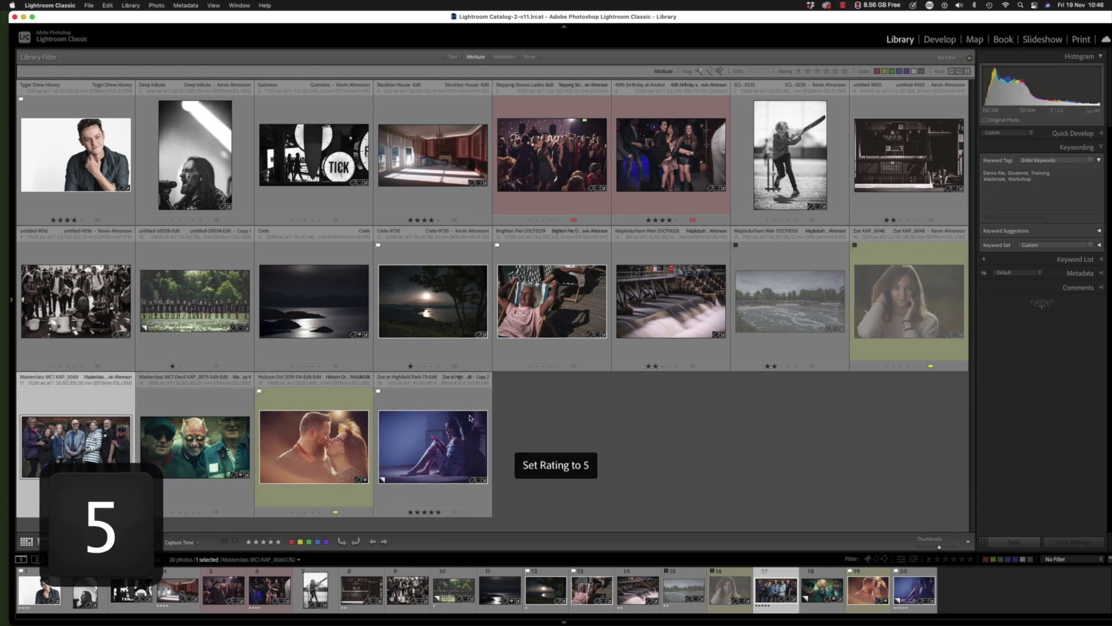
- Filter by one star with the operator 'Rating is equal to', showing 2 of 20 photos
click(809, 71)
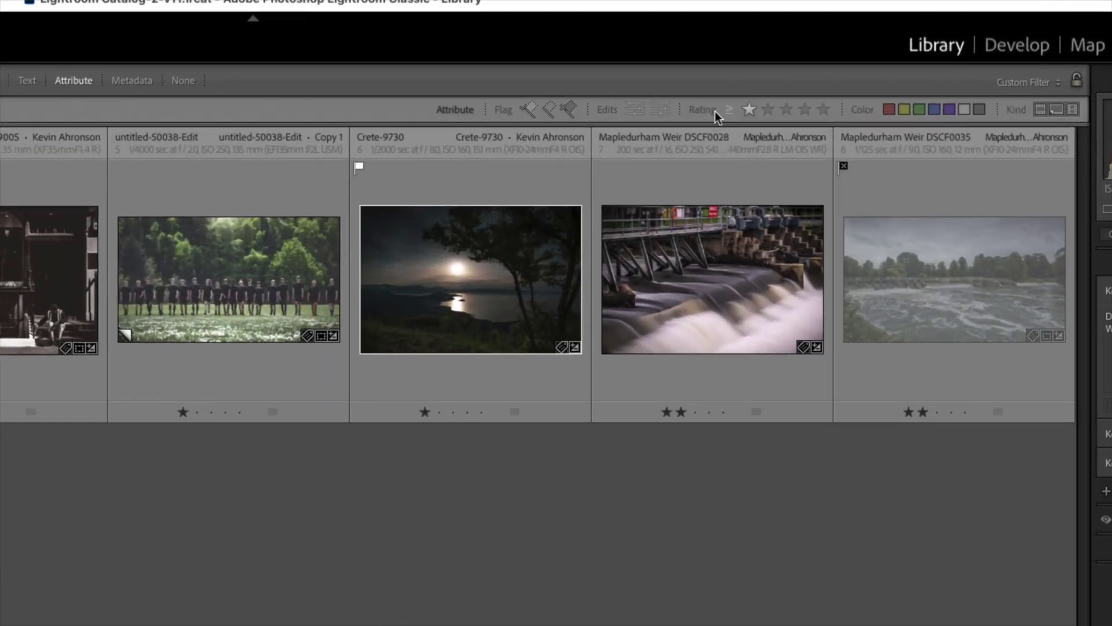
click(796, 72)
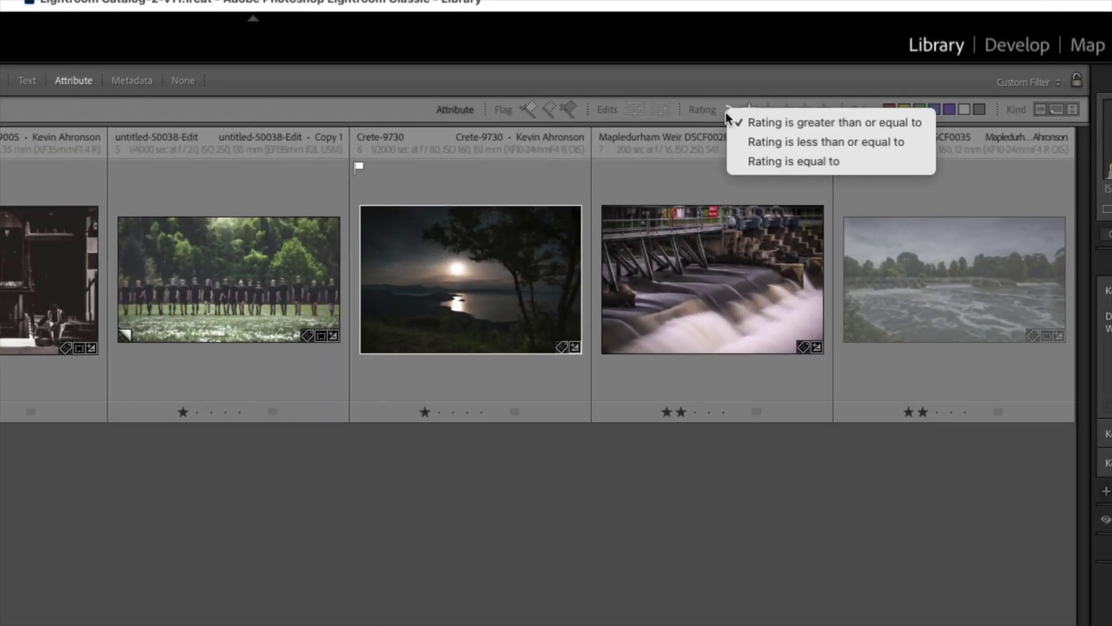
click(716, 73)
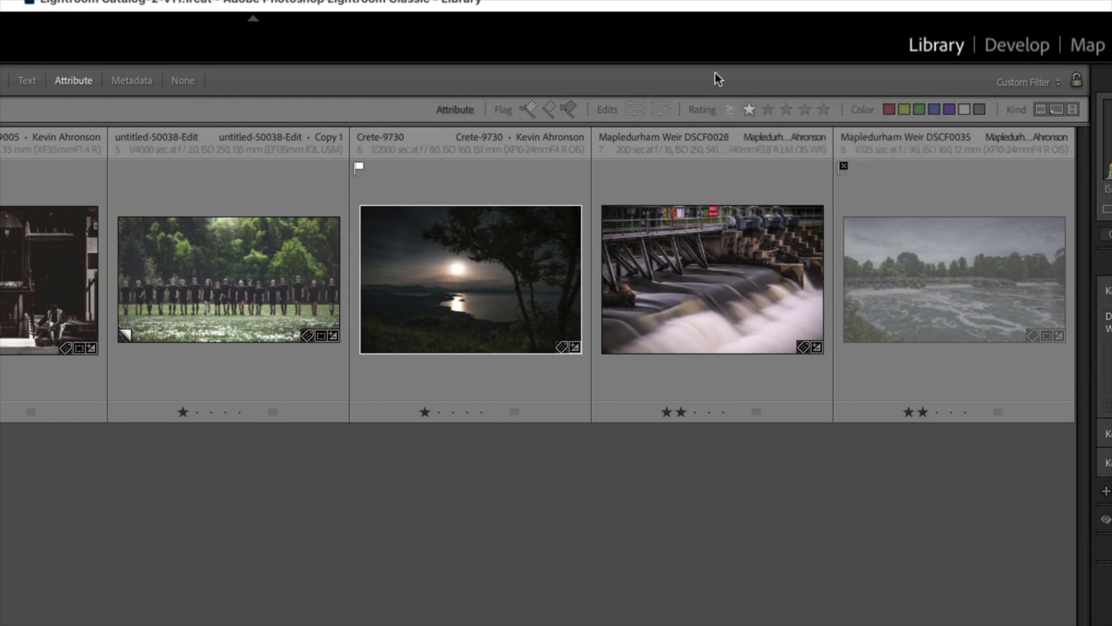
click(728, 110)
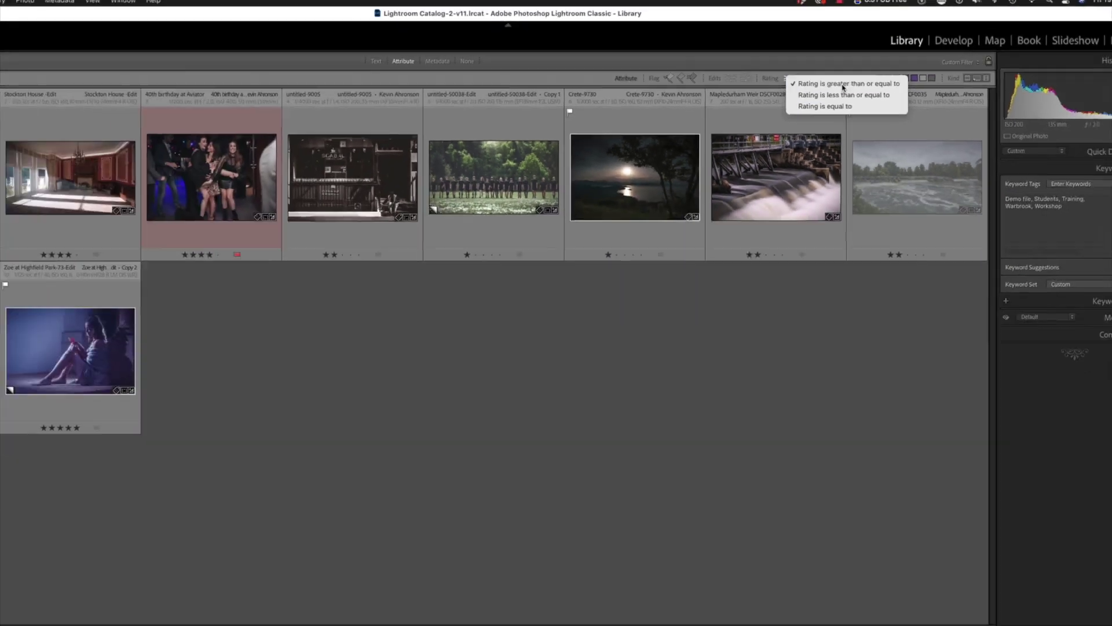
click(786, 92)
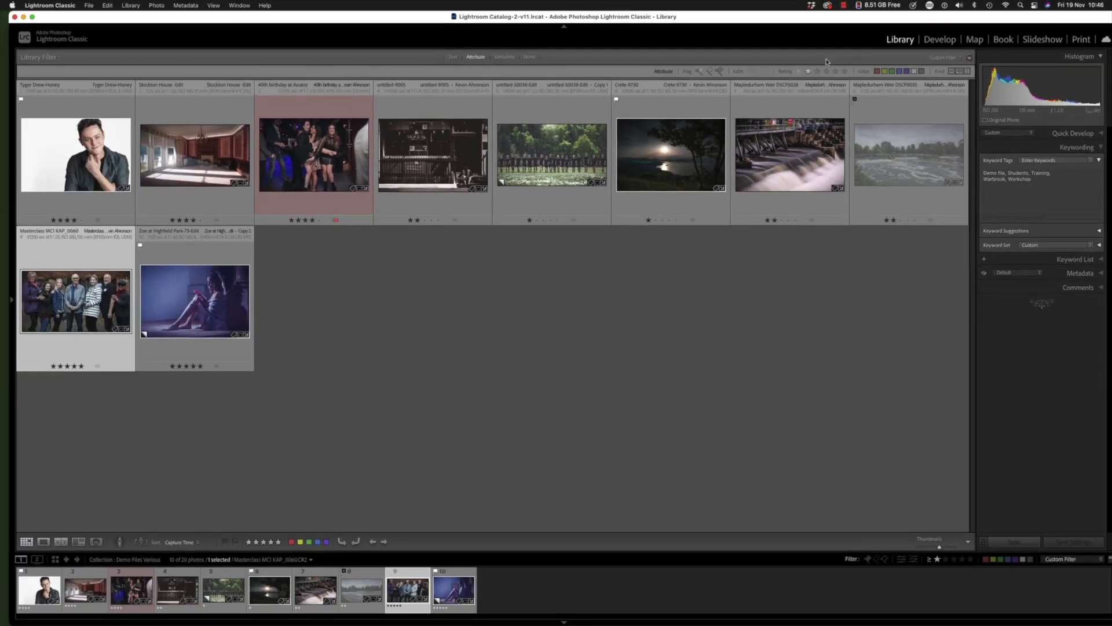
click(798, 73)
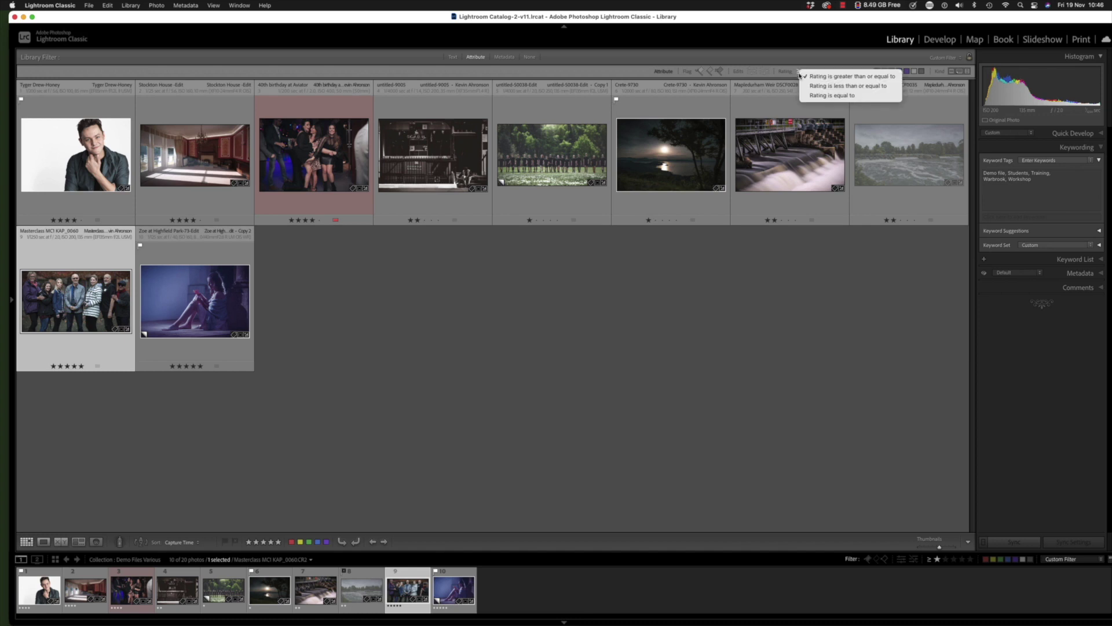
click(816, 96)
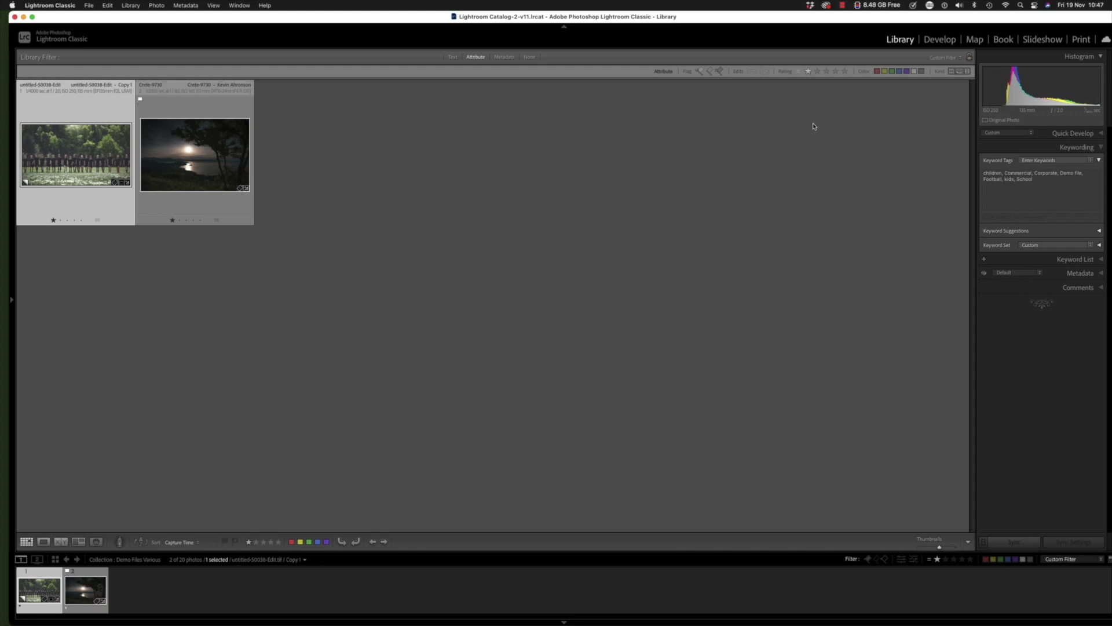
- Try 'Rating is less than or equal to', then settle on 'Rating is greater than or equal to'
click(798, 73)
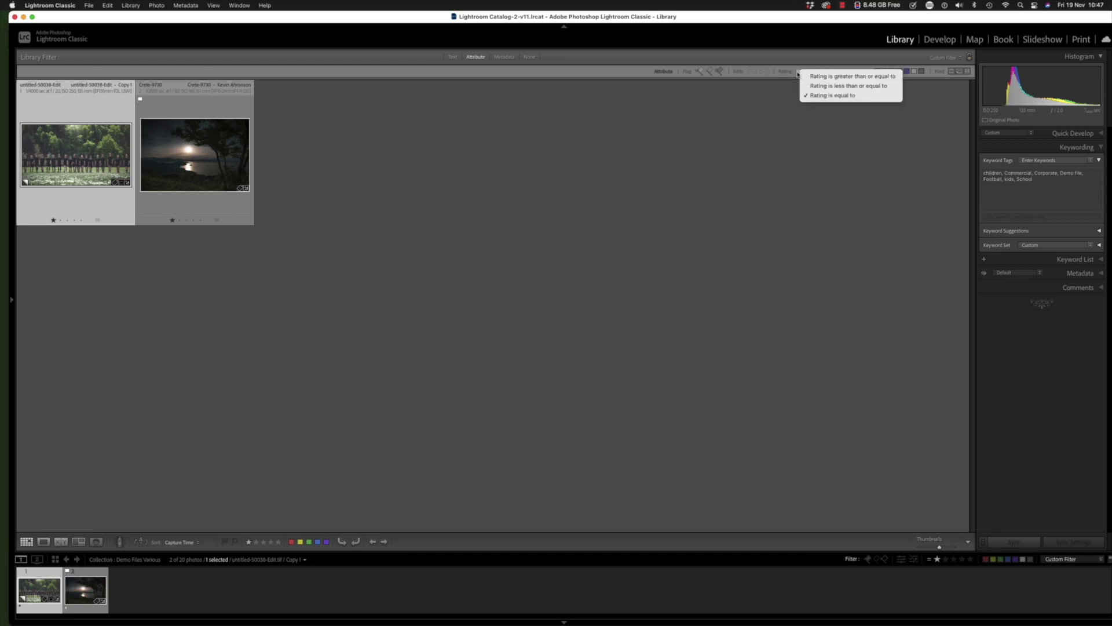
click(854, 87)
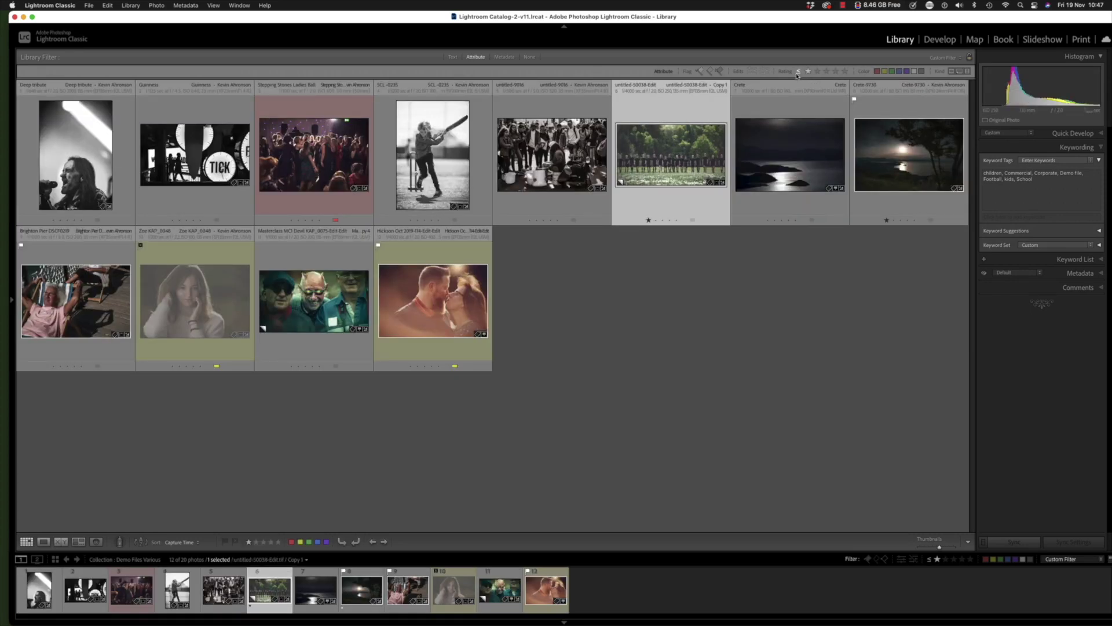
click(798, 74)
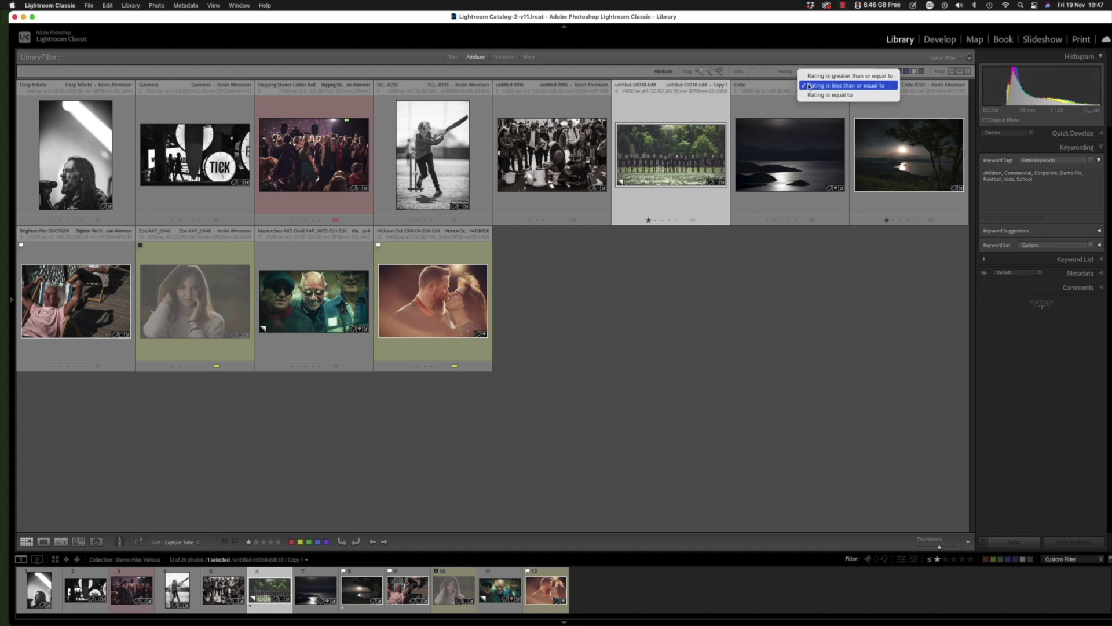
click(820, 87)
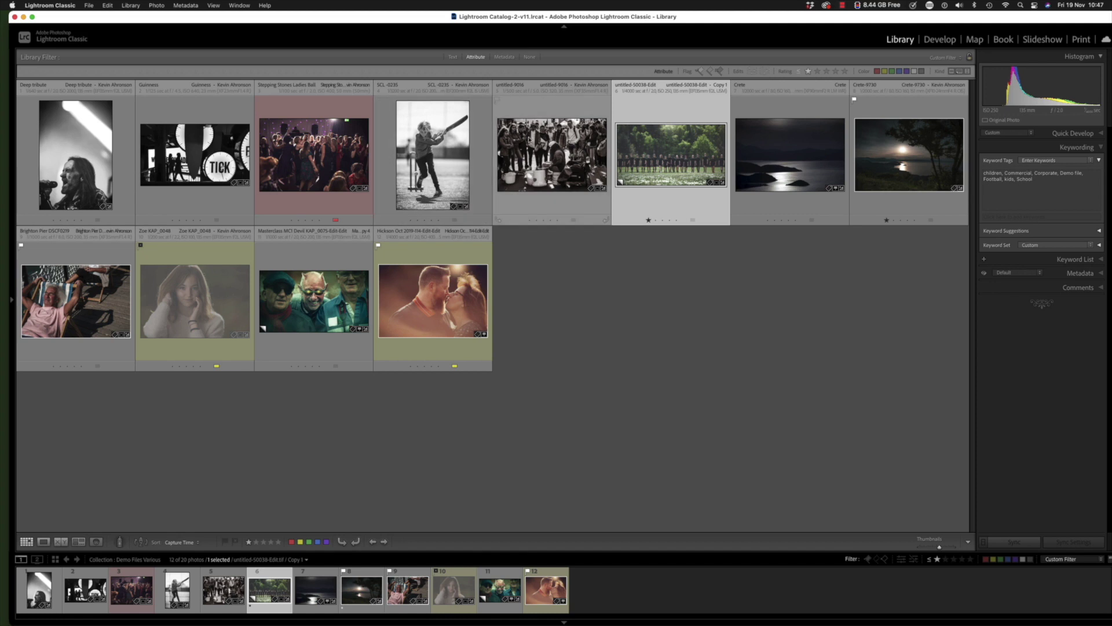
click(796, 72)
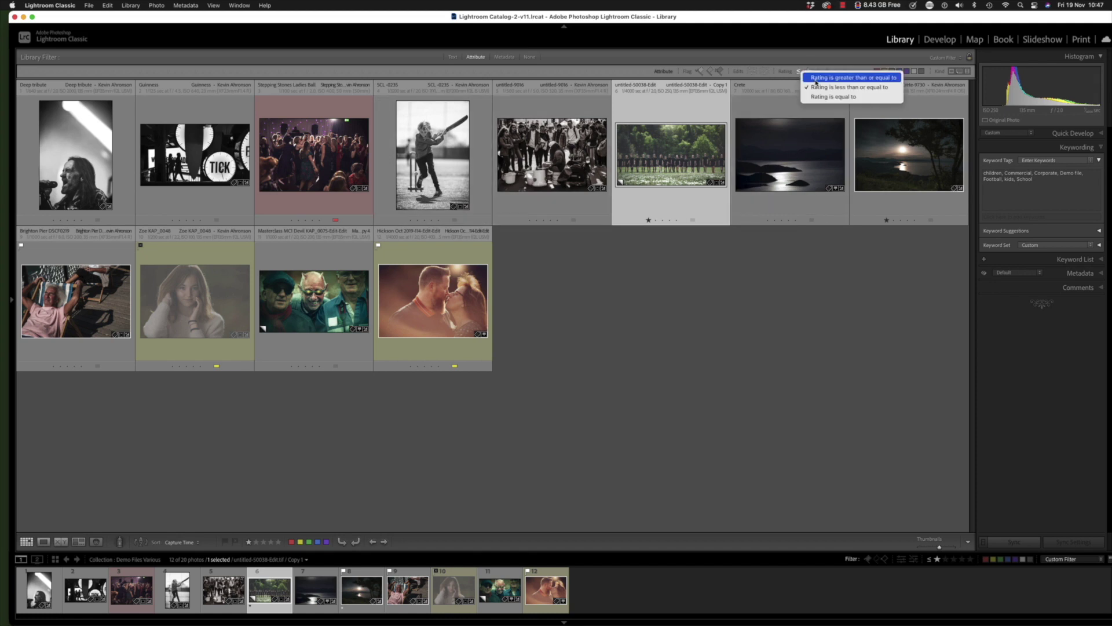
click(818, 80)
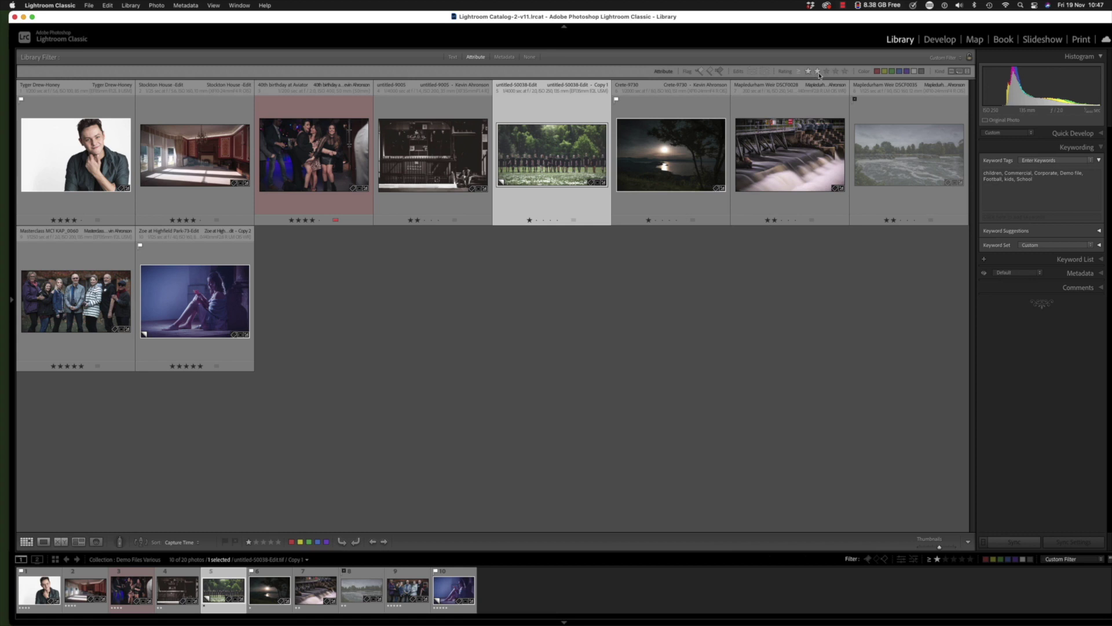
- Set the rating filter to two stars with 'Rating is less than or equal to', listing 15 of 20
click(818, 72)
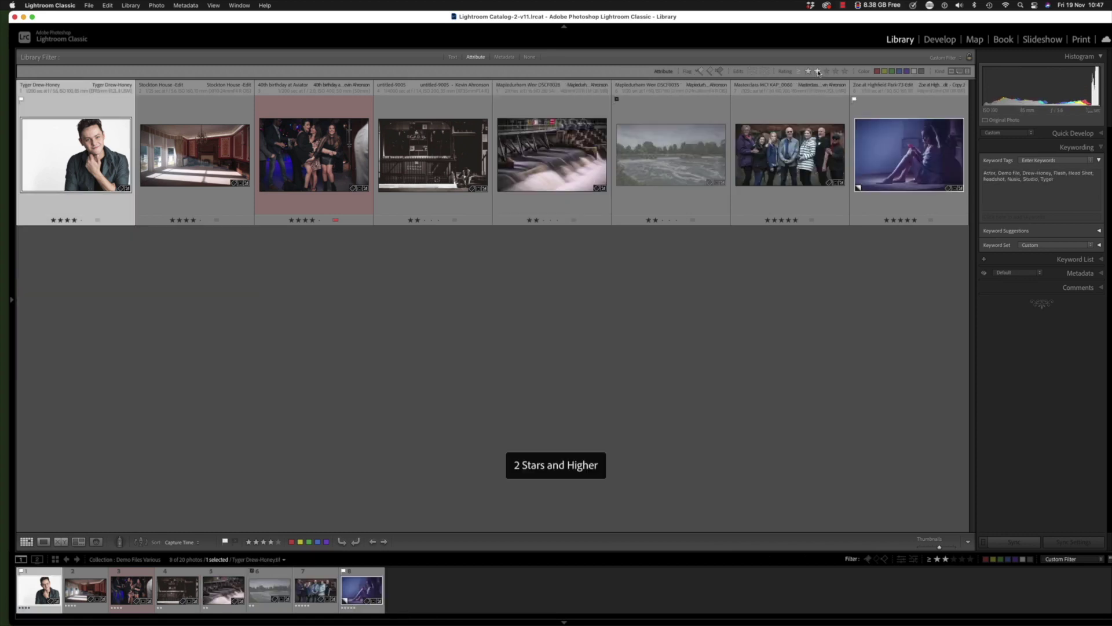
click(799, 72)
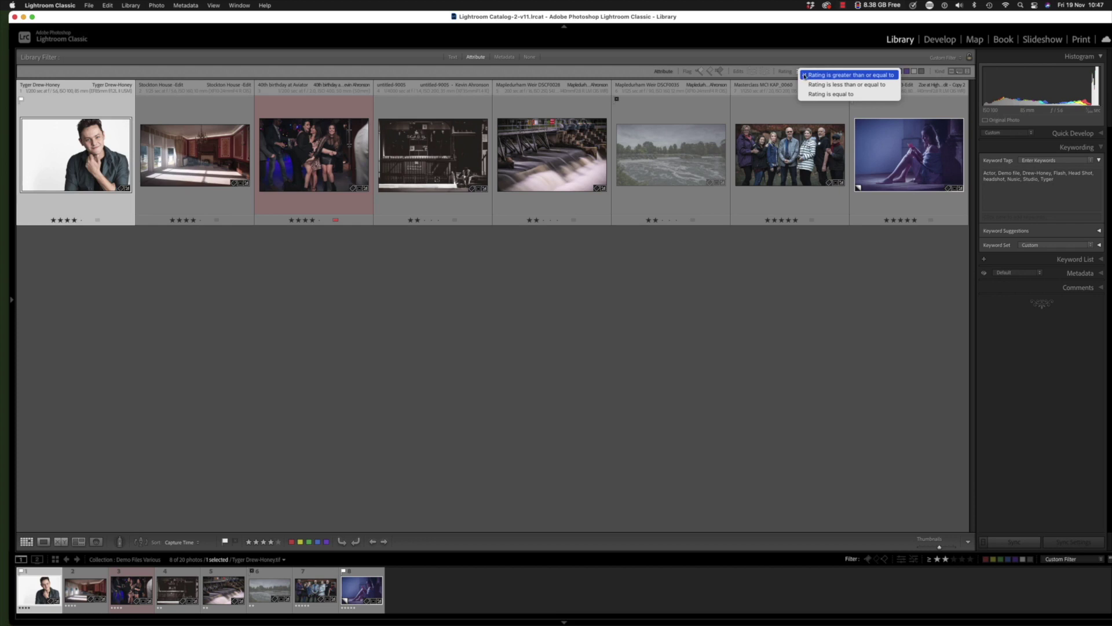
click(833, 78)
click(798, 72)
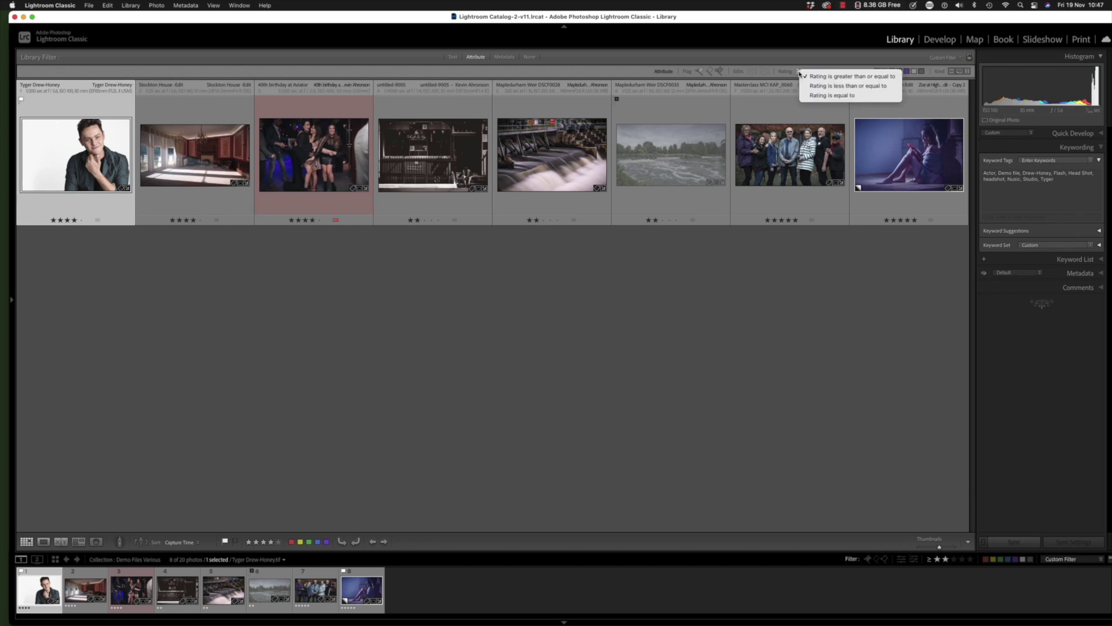
click(824, 86)
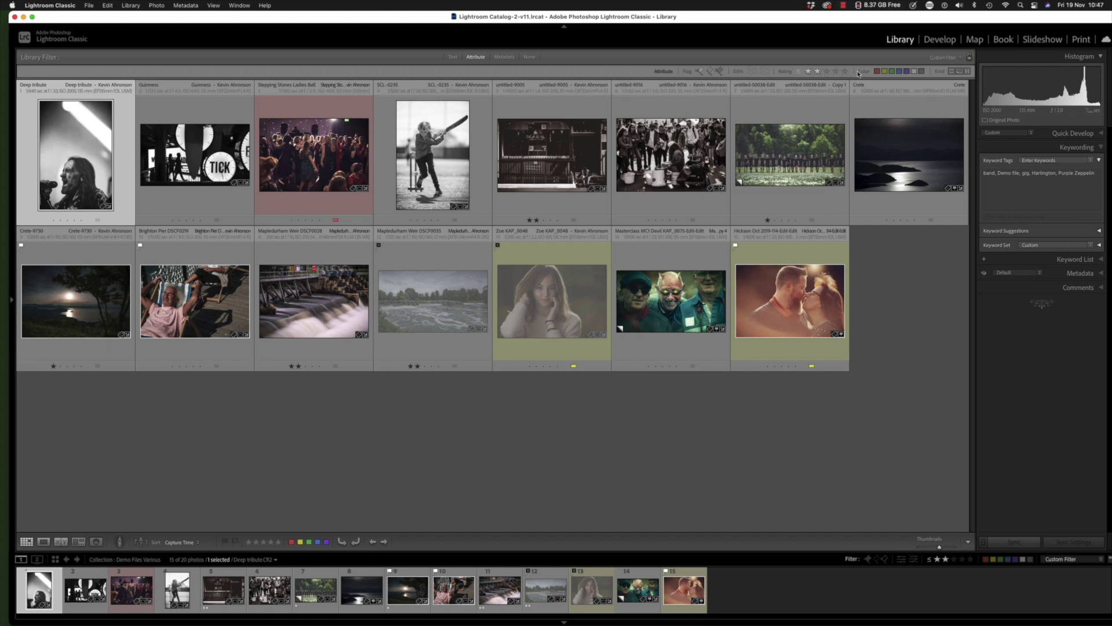
click(799, 72)
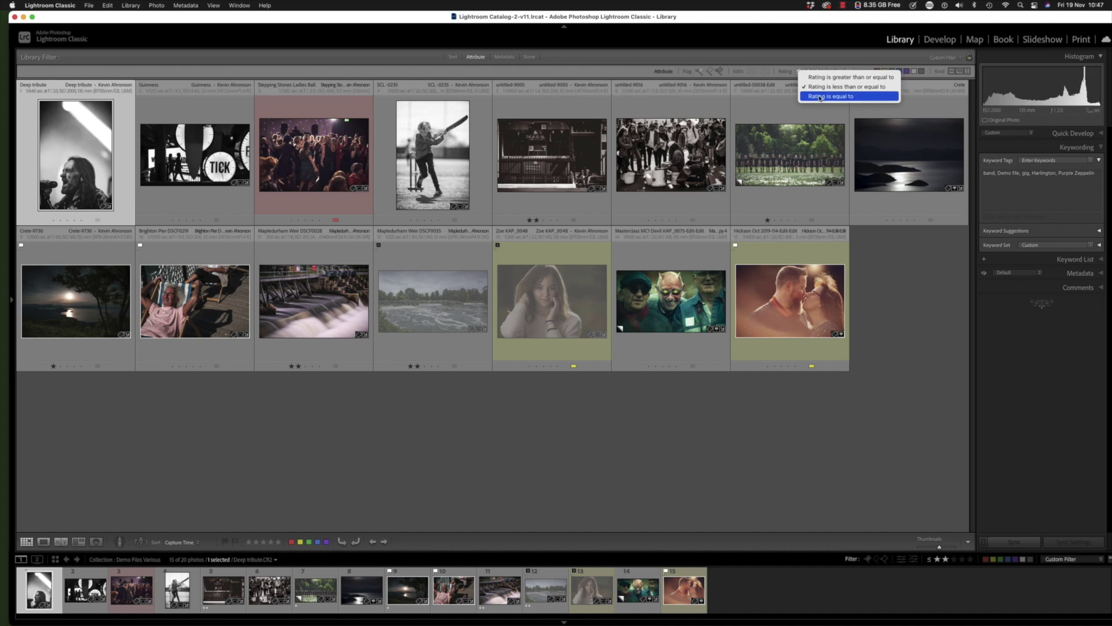
click(801, 46)
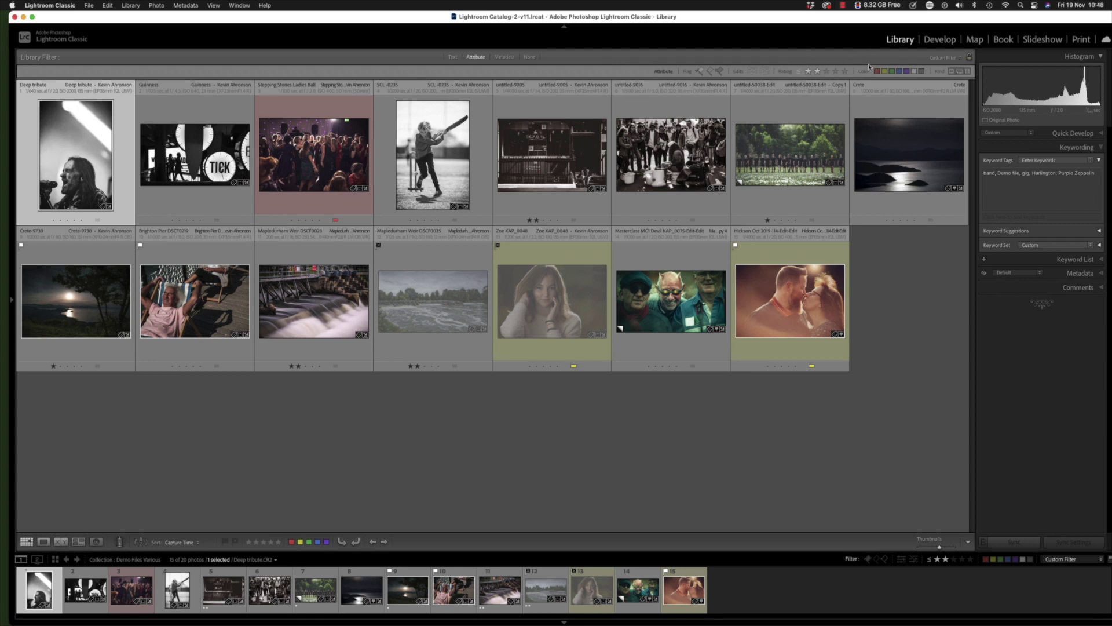
click(944, 57)
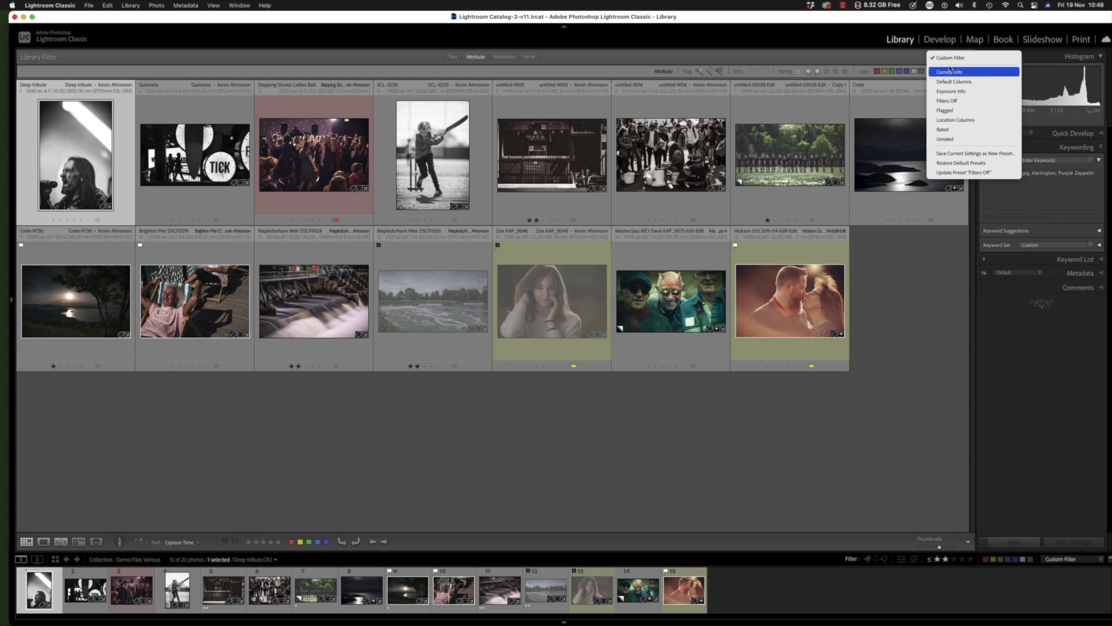
- Choose Filters Off, toggle the filter bar twice, reopen Attribute options, and select the Weir DSCF0028 photo
click(950, 100)
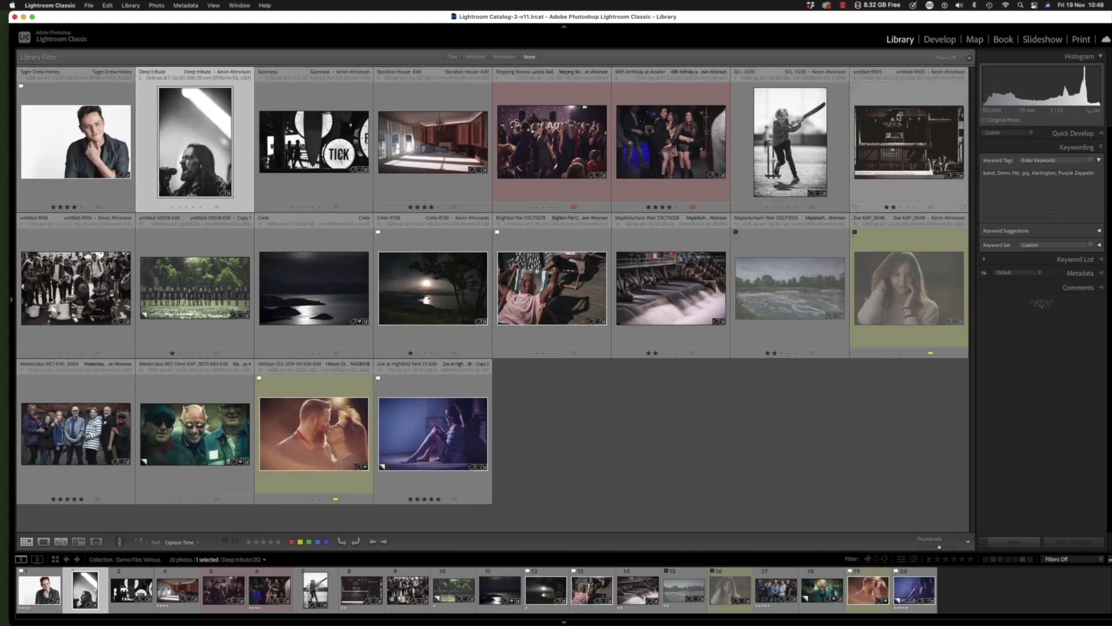
key(backslash)
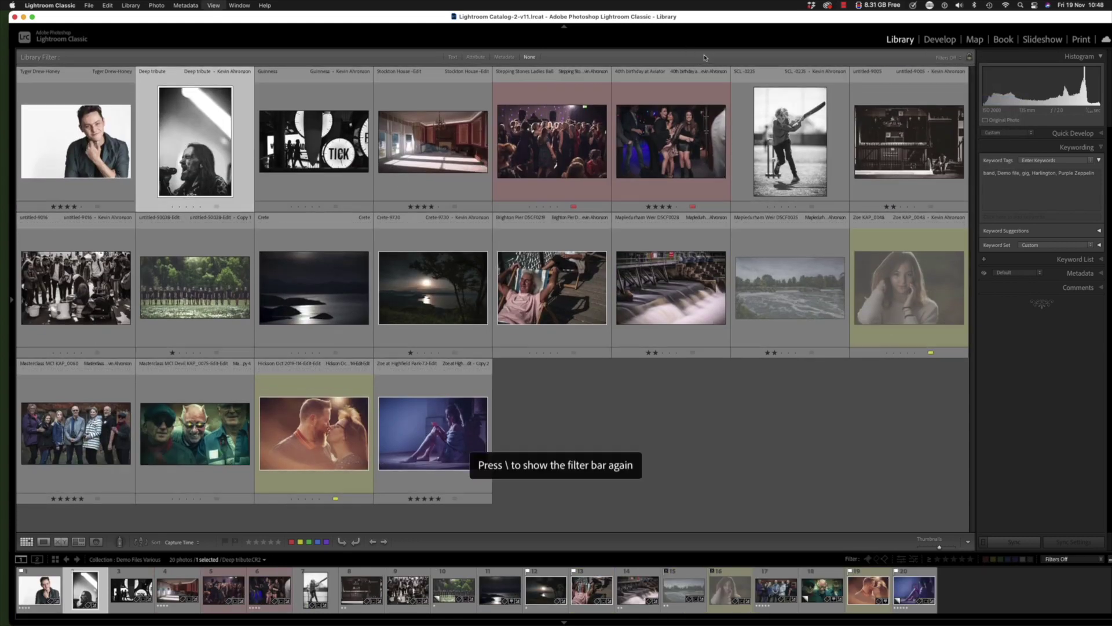
key(backslash)
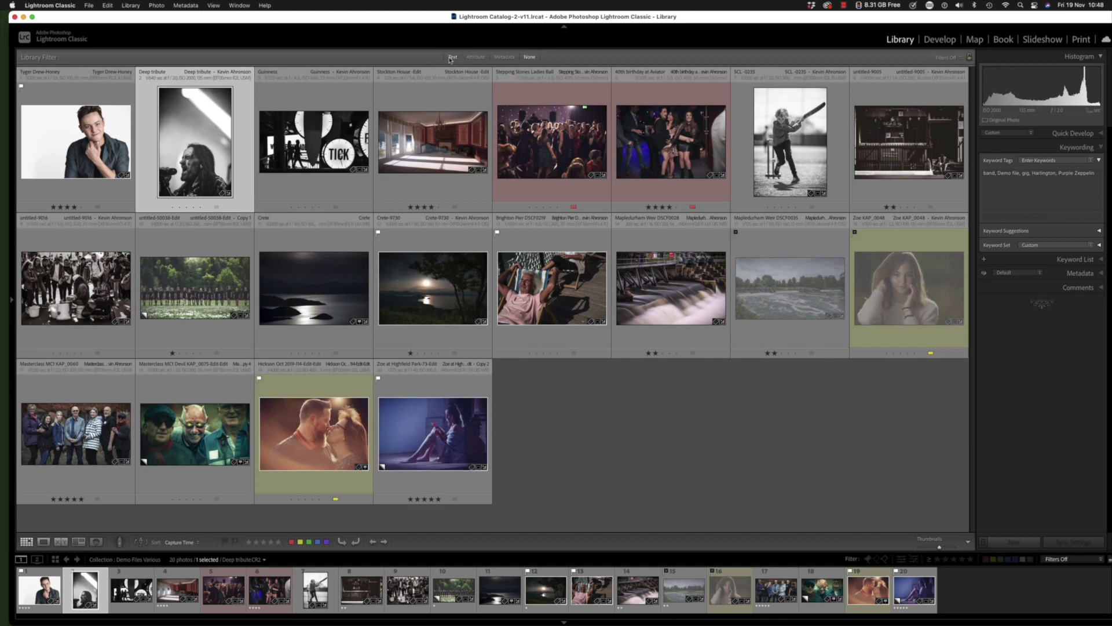
click(474, 58)
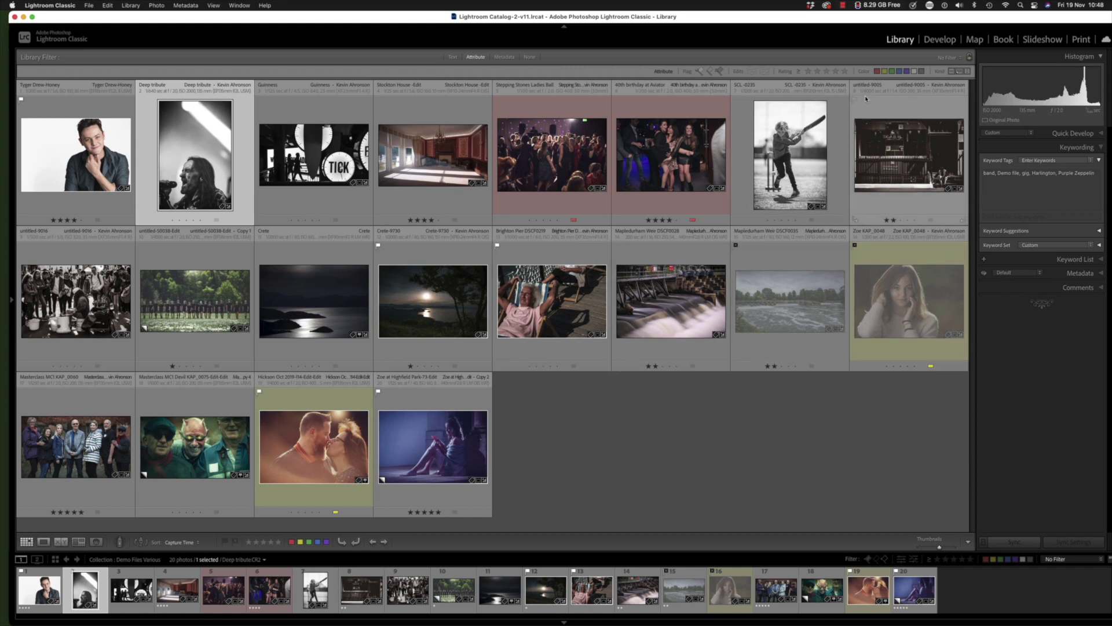
click(677, 262)
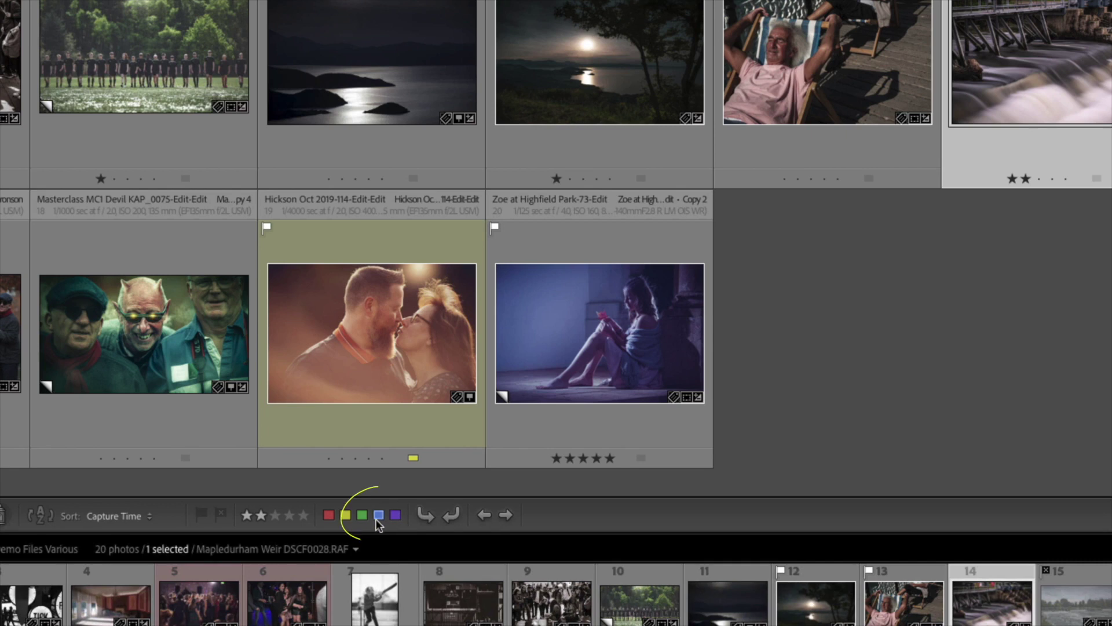
- Apply a blue label to the Weir DSCF0028 photo, select Brighton Pier, and filter by red label
click(379, 514)
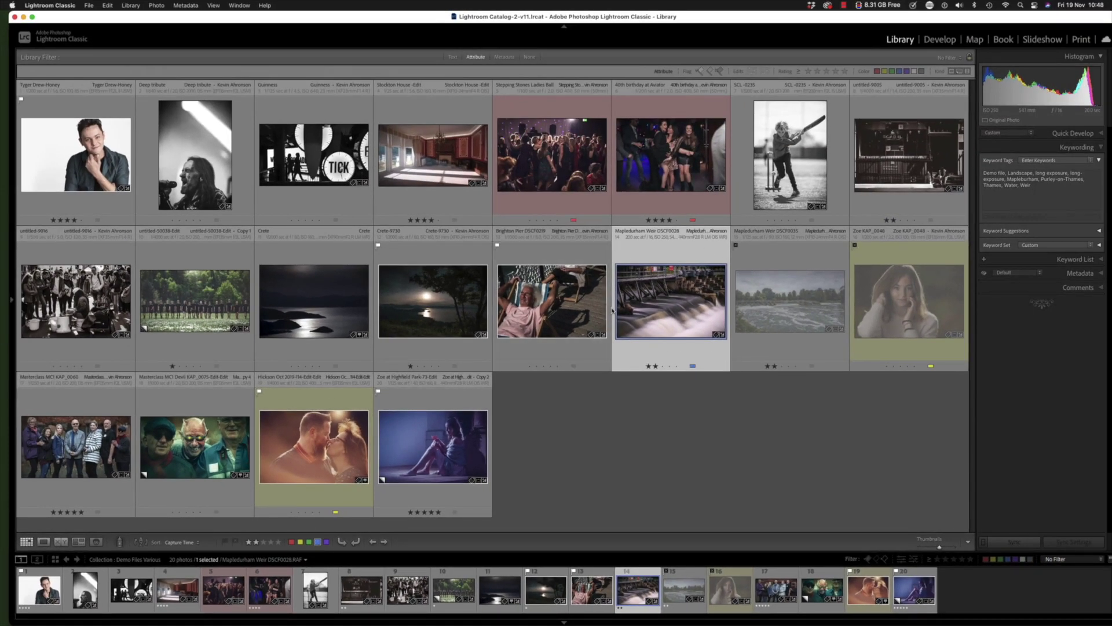
click(605, 273)
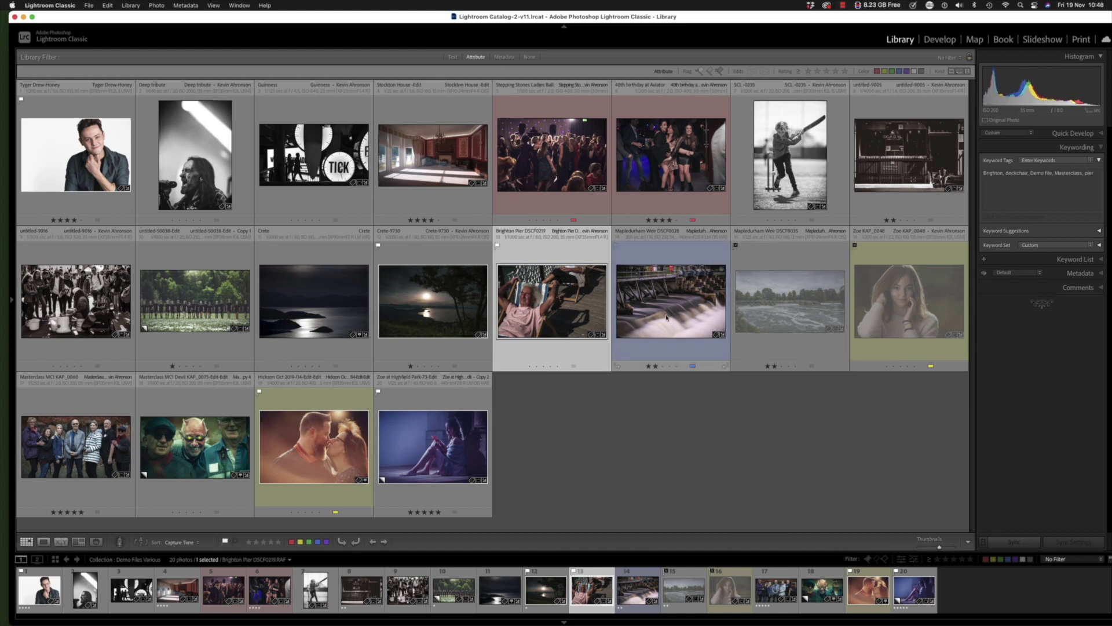
click(877, 72)
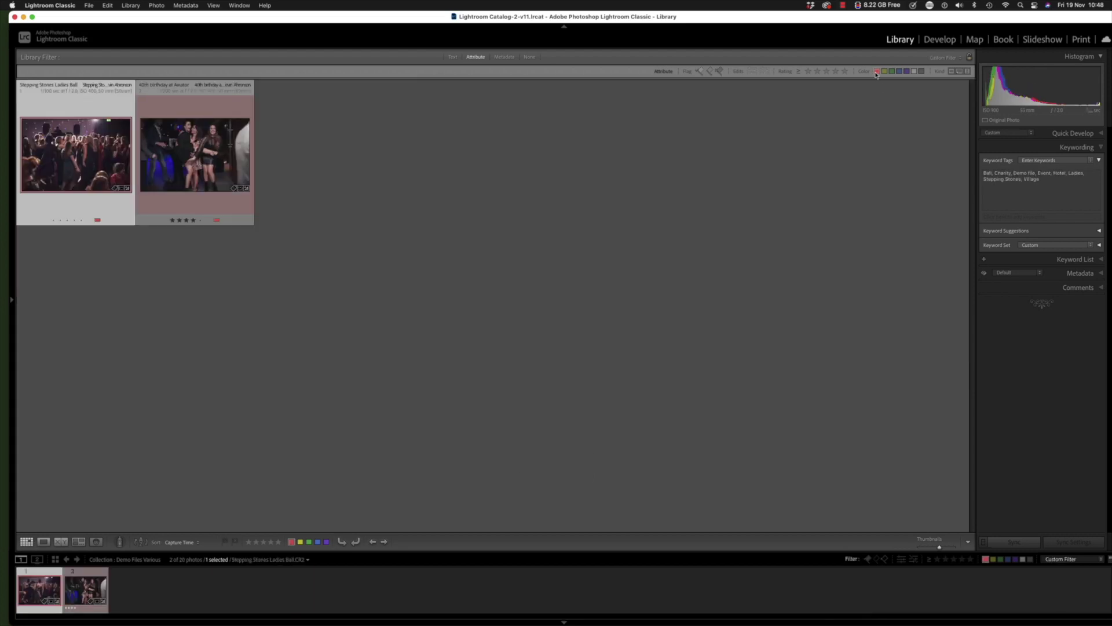
- Try the red, yellow and blue colour-label filters singly, then combine blue, red and yellow
click(878, 72)
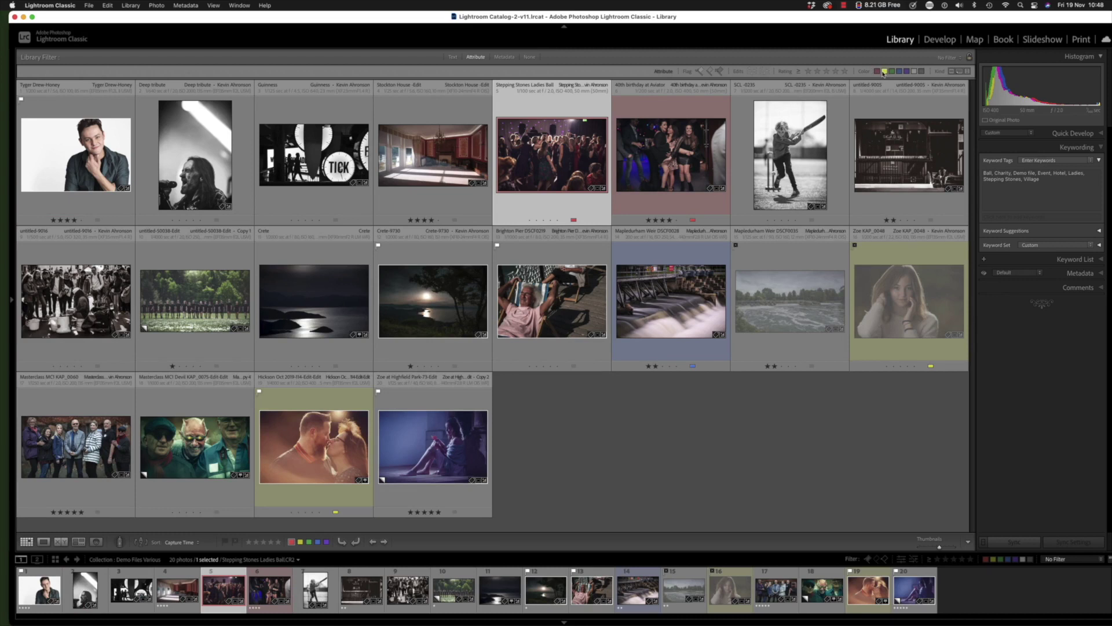
click(885, 71)
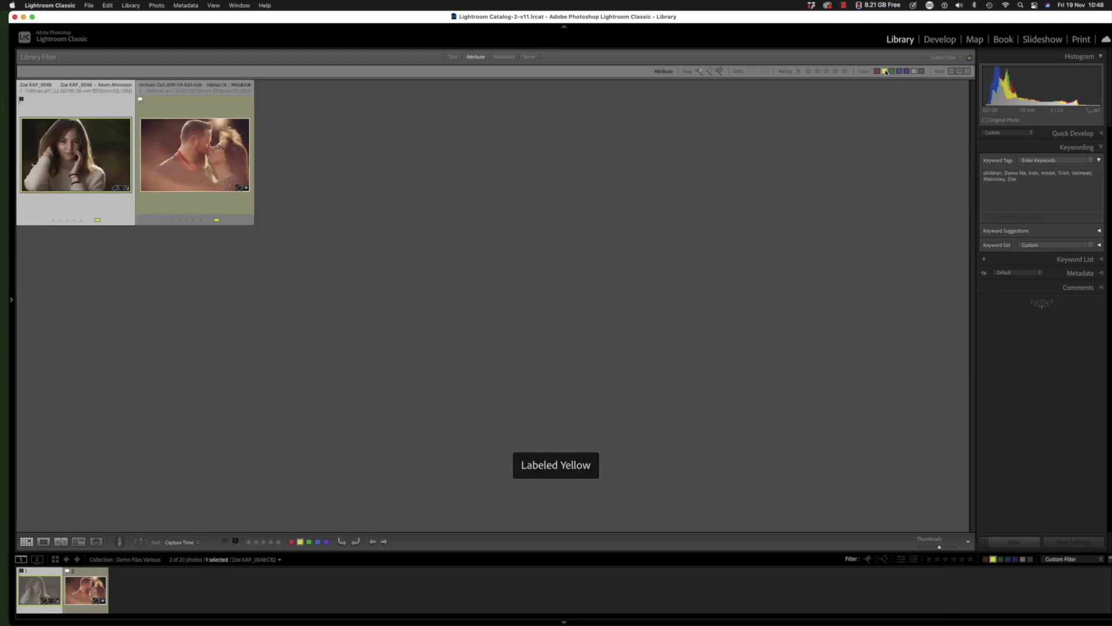
click(885, 71)
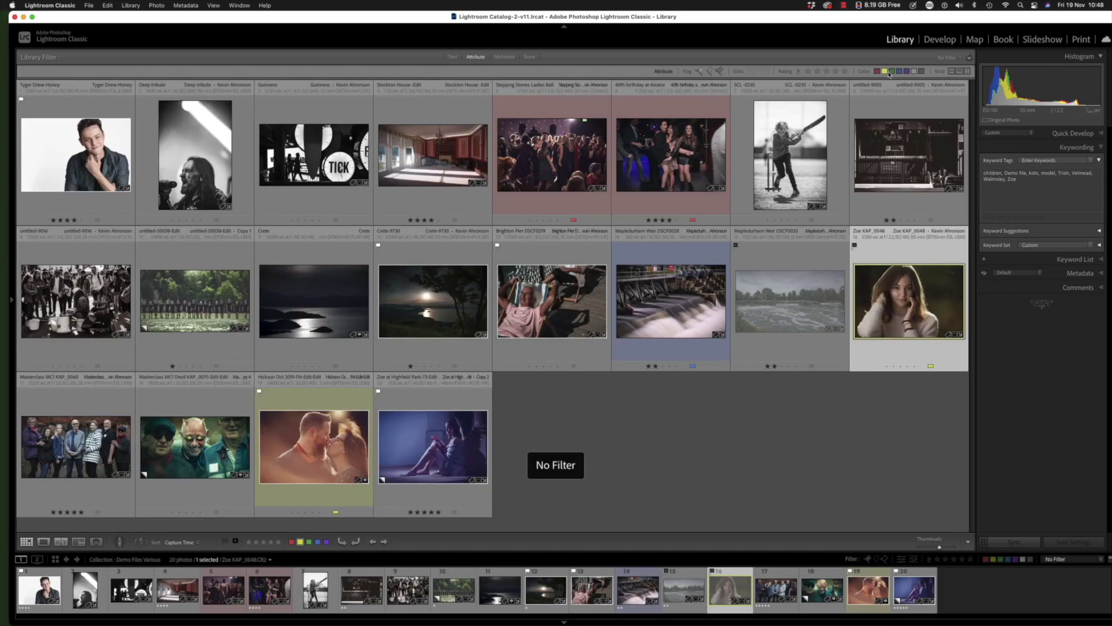
click(900, 71)
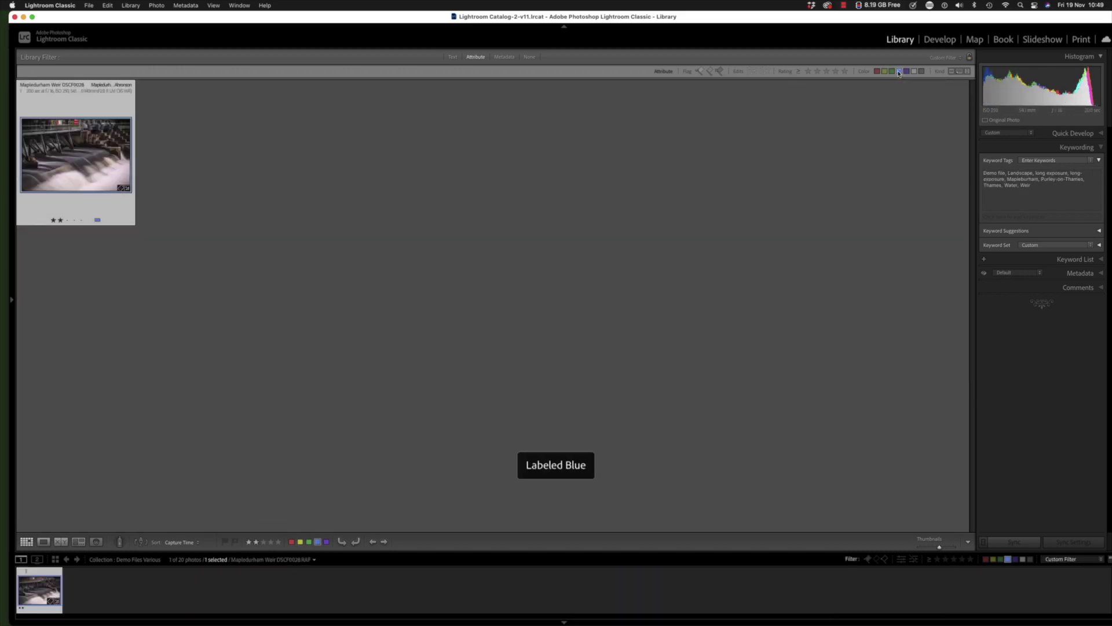
click(877, 71)
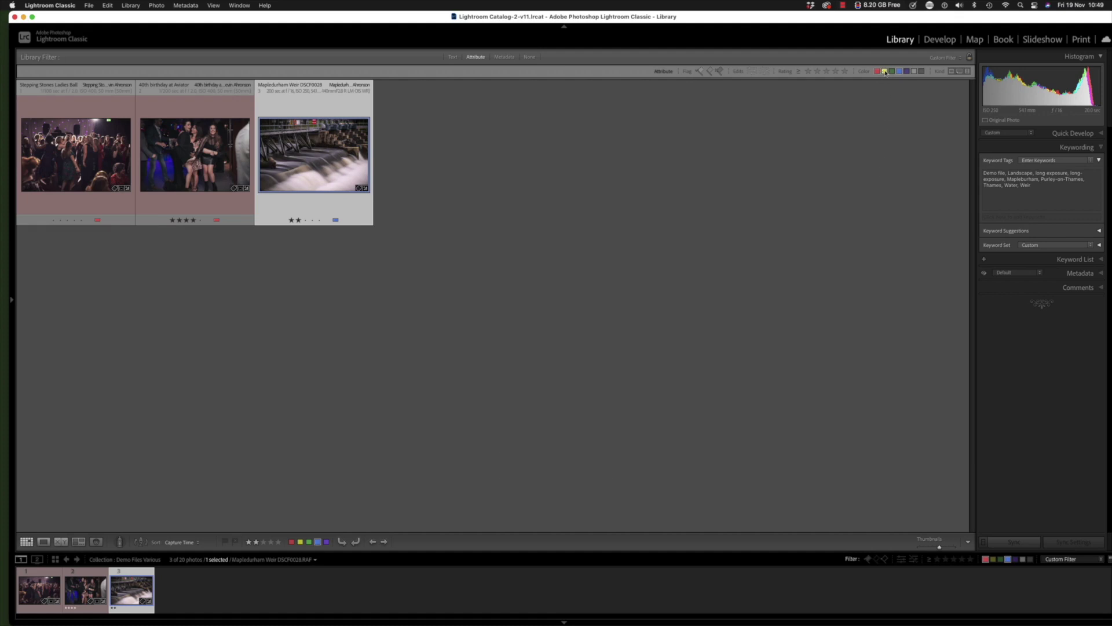
click(884, 71)
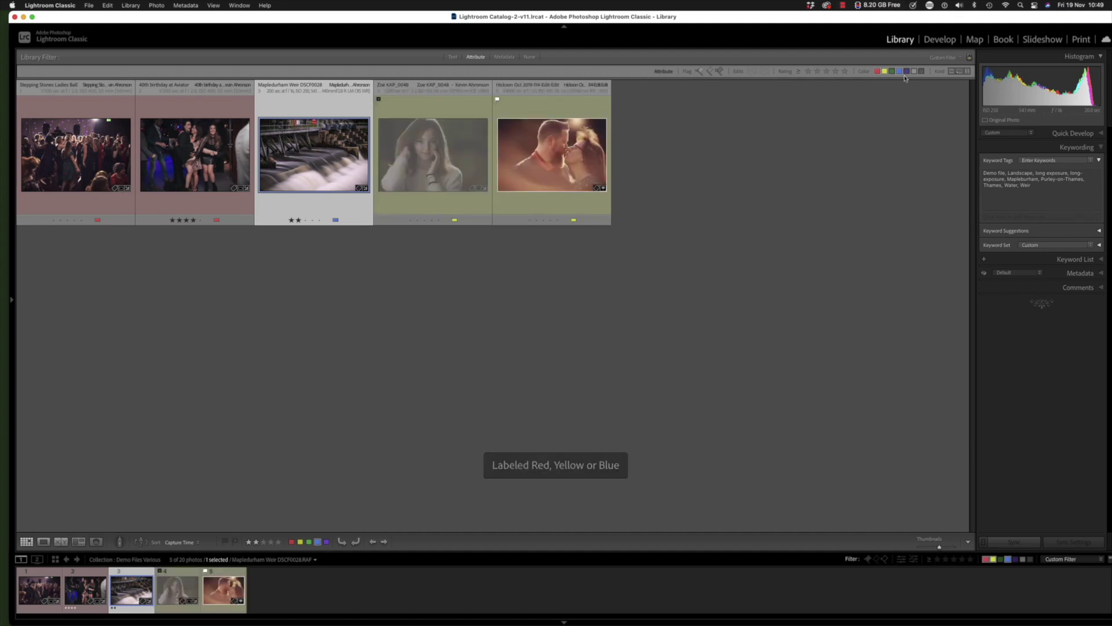
- Choose Filters Off from the preset menu so all 20 photos show, and reopen Attribute options
click(944, 58)
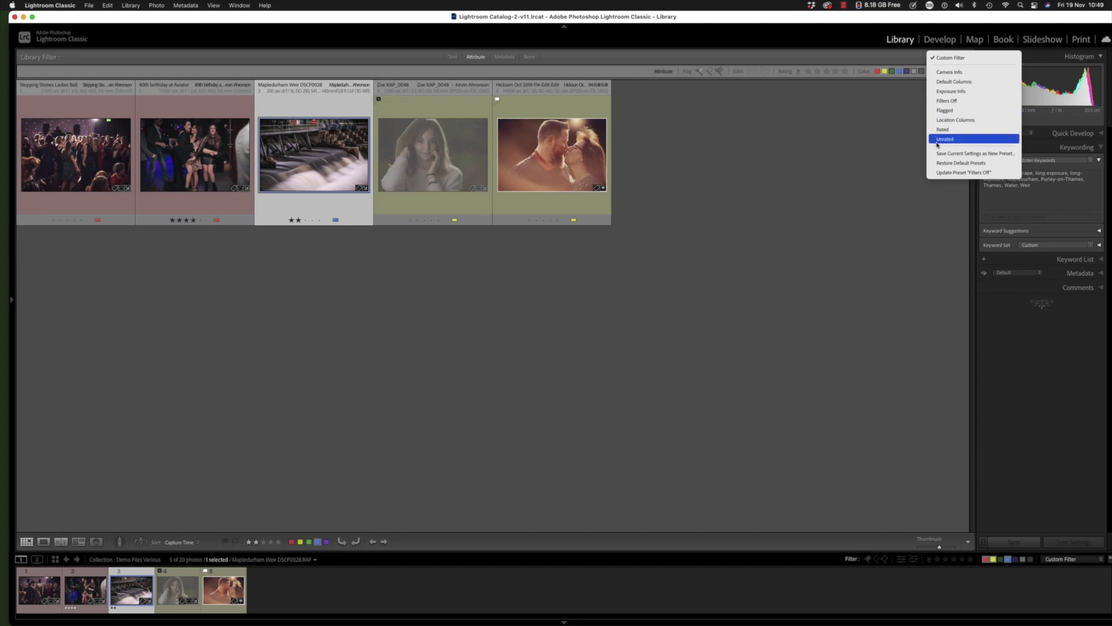
click(944, 102)
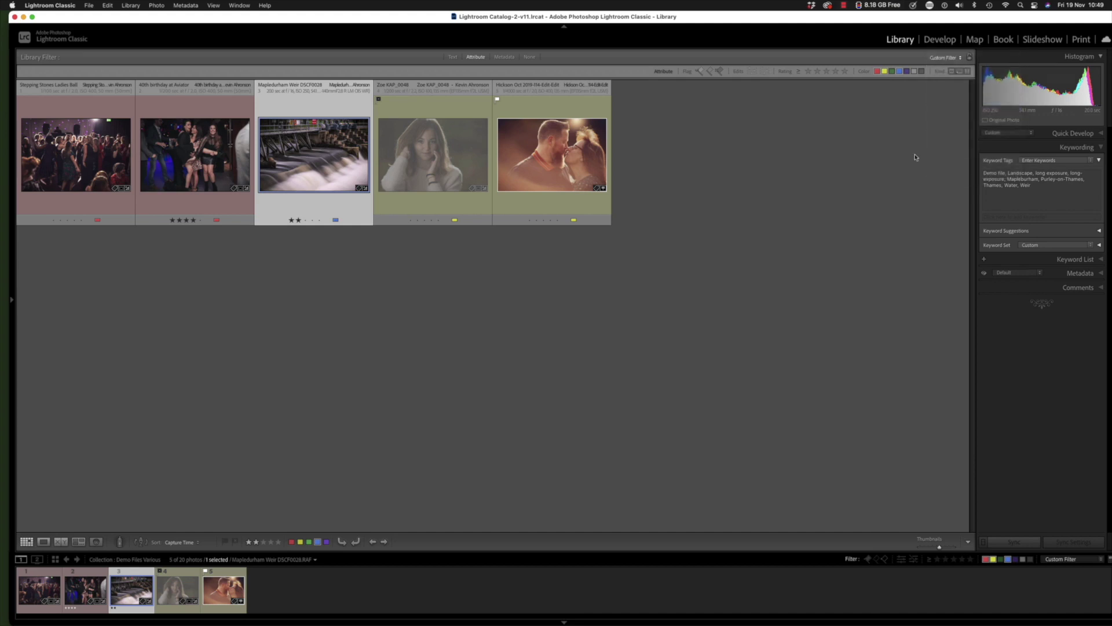
click(475, 57)
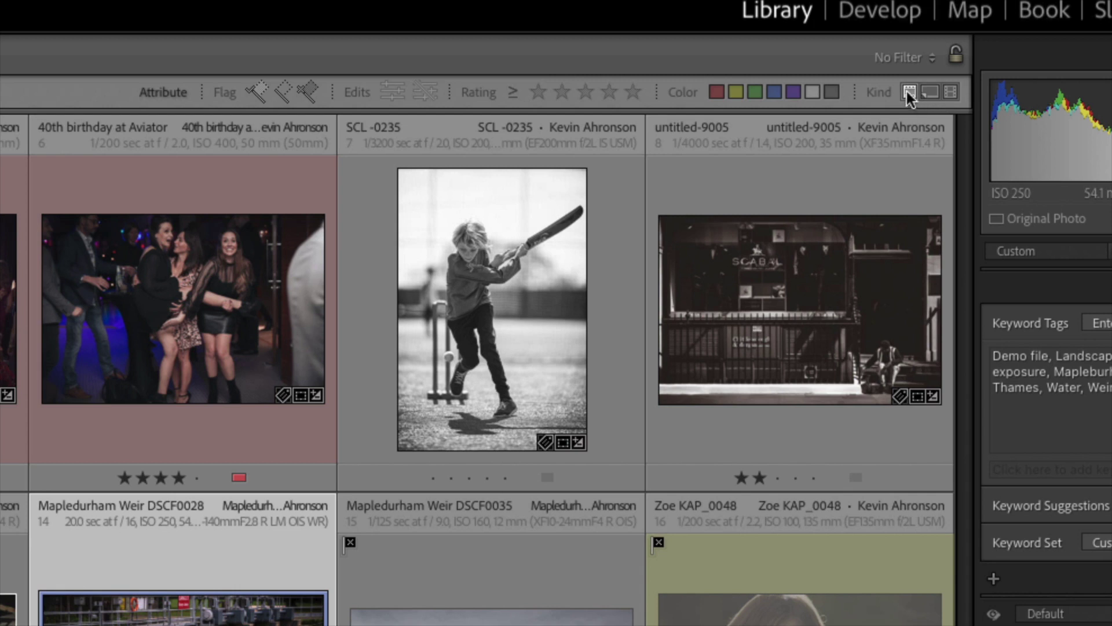
- Filter the grid to Original Photos only under Kind, then clear that filter
click(910, 92)
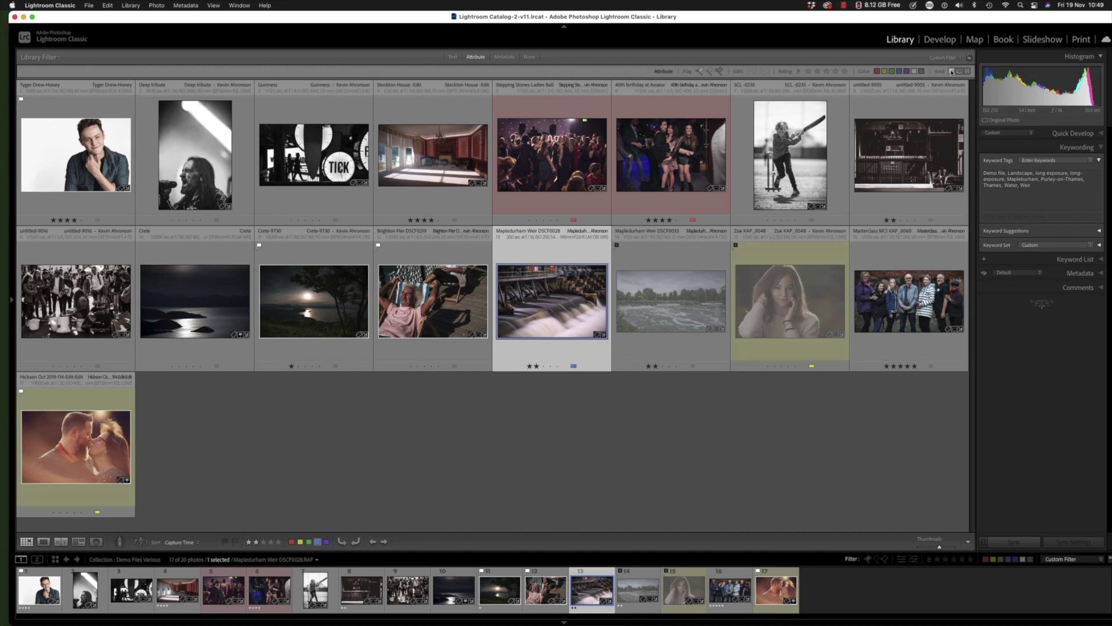
click(951, 72)
- Briefly show only Virtual Copies, then only Videos, clearing each so all 20 photos show
click(960, 72)
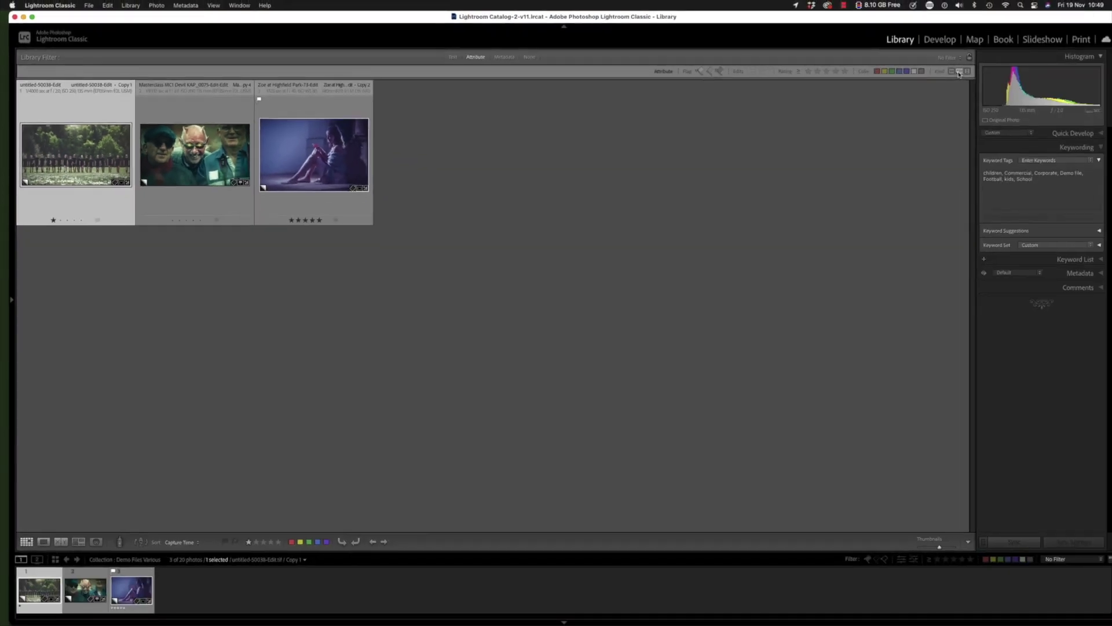
click(959, 71)
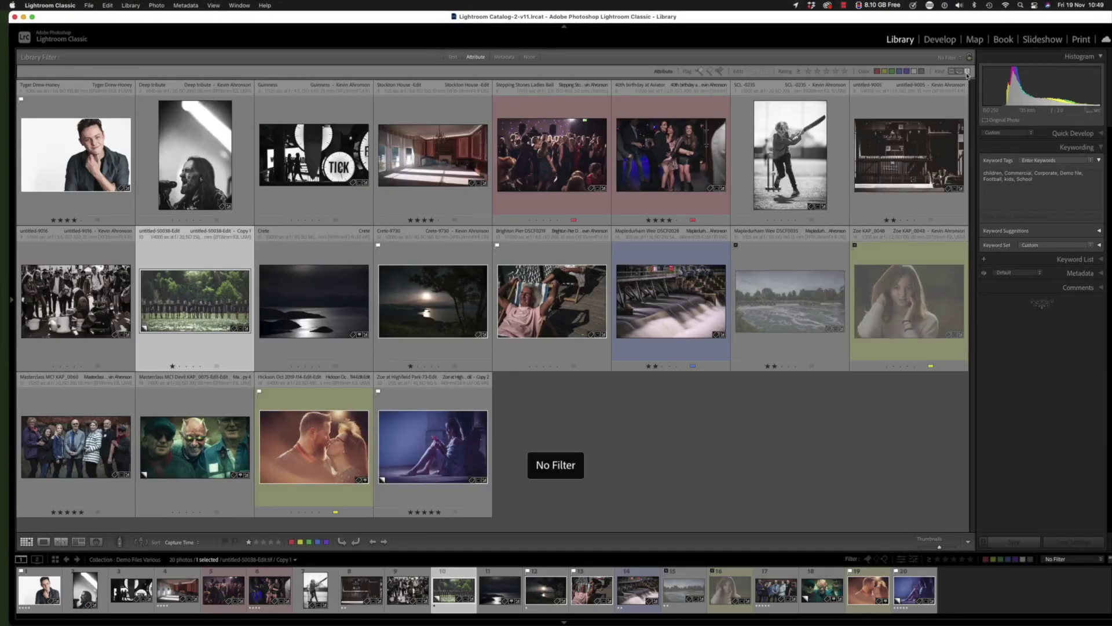
click(966, 71)
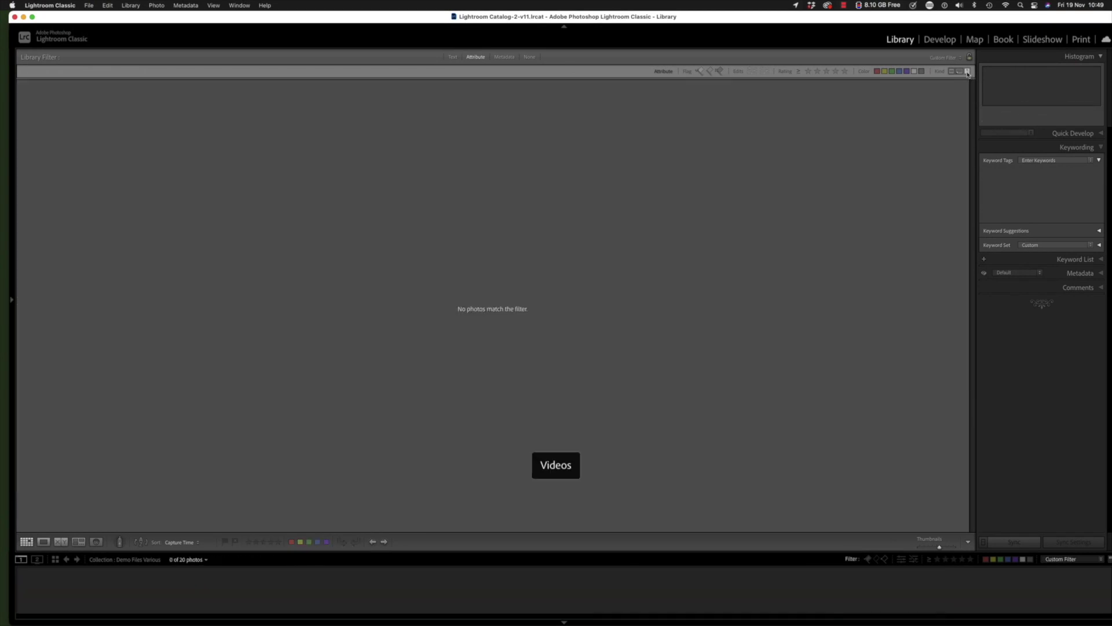
click(967, 72)
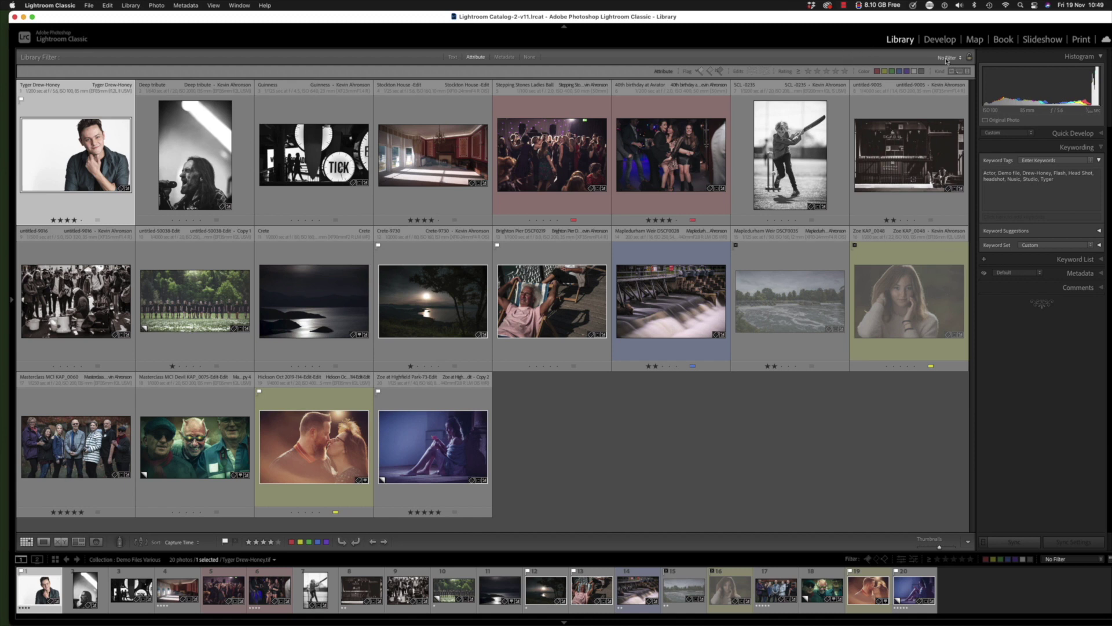
click(948, 58)
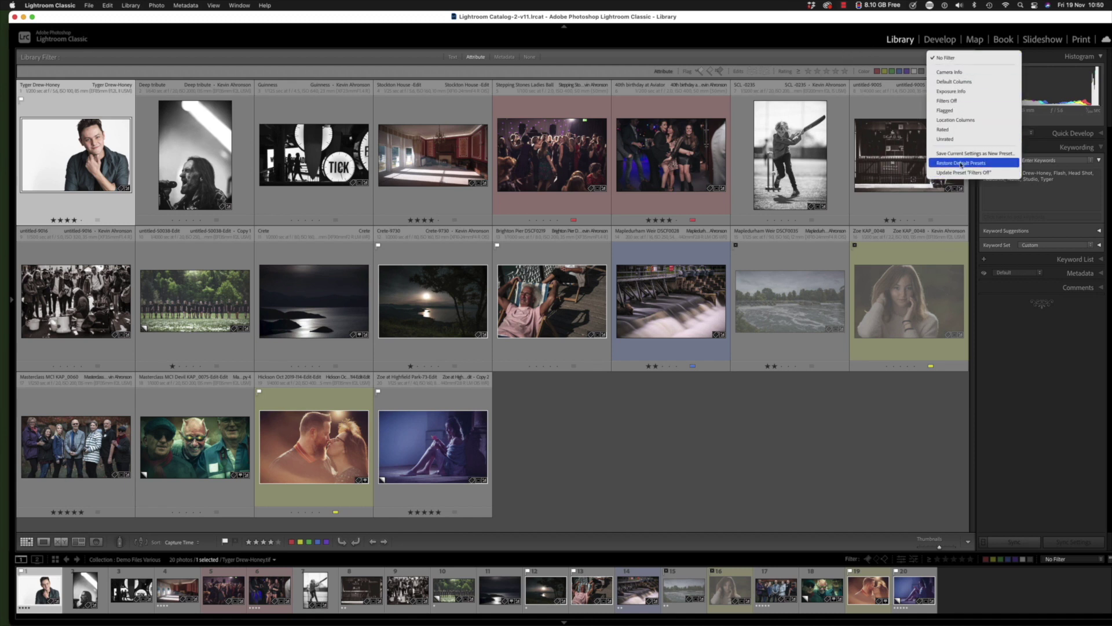
click(899, 55)
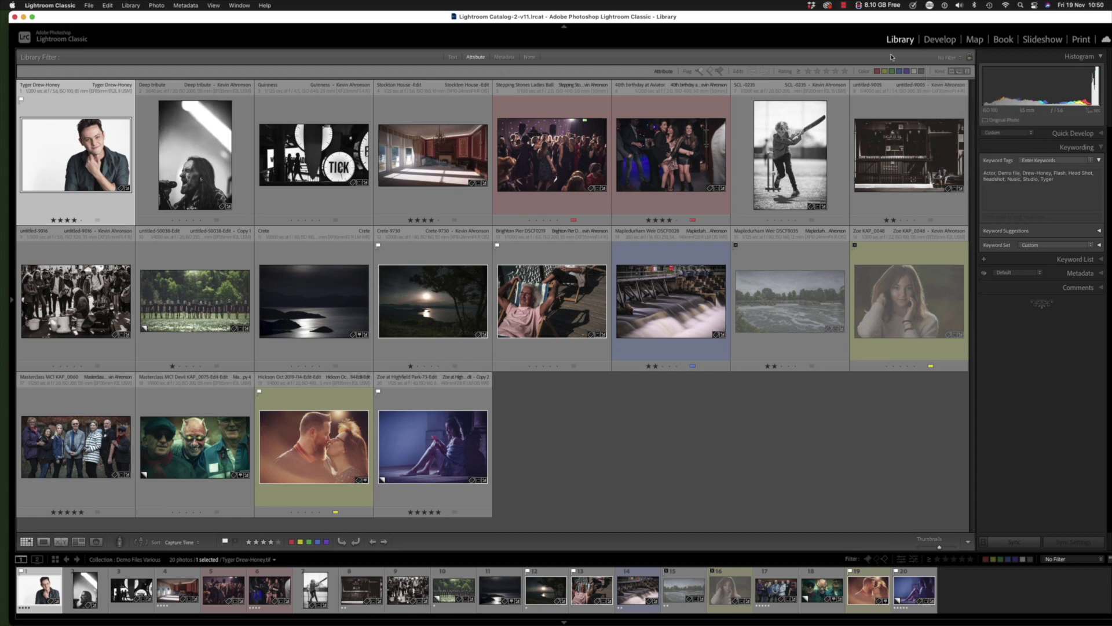